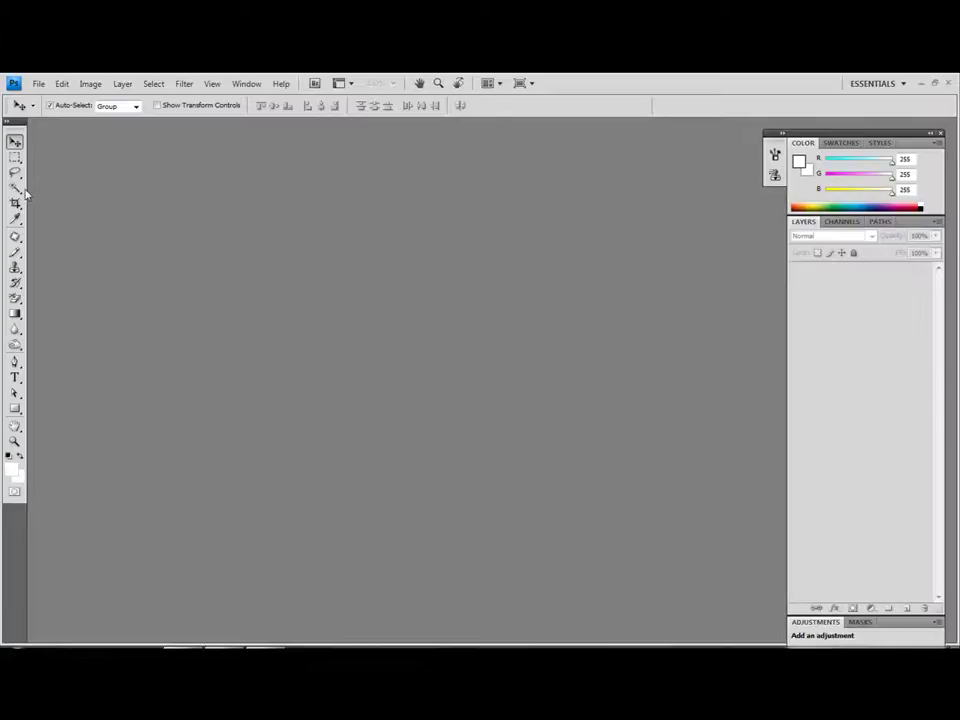
Create a new 500 × 500 pixel document with a white canvas.
{"action": "left_click", "coordinate": [38, 83]}
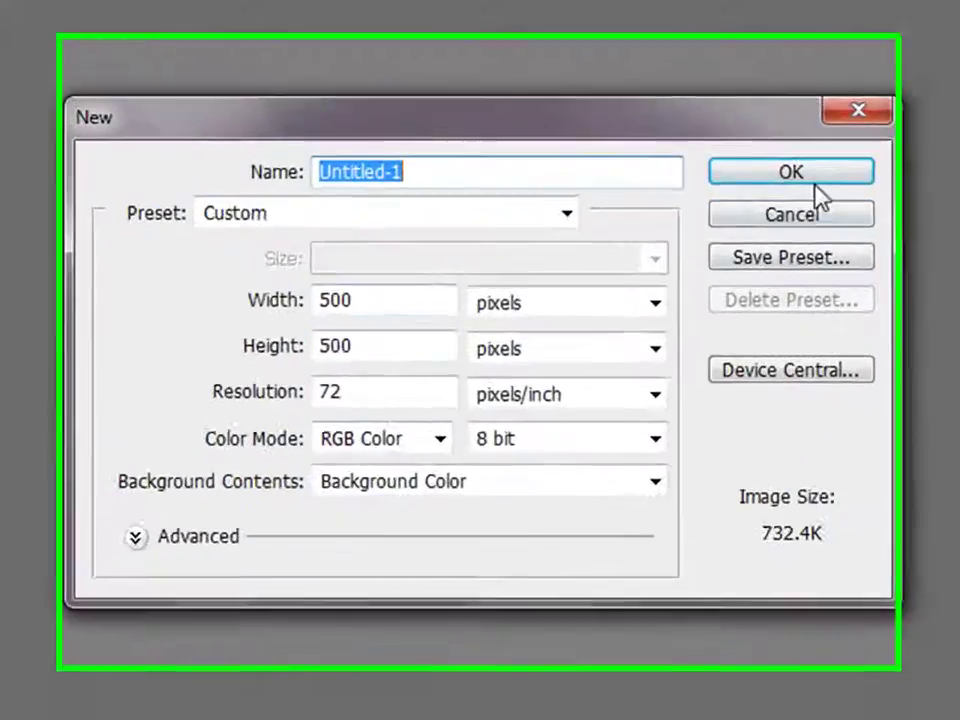
{"action": "left_click", "coordinate": [638, 243]}
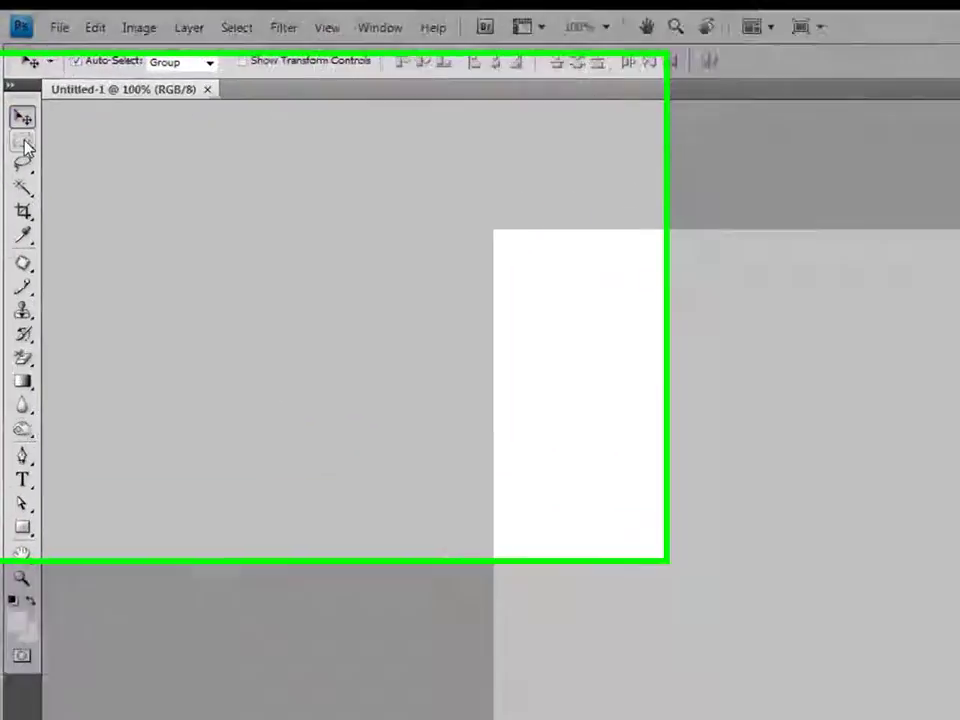
{"action": "right_click", "coordinate": [30, 120]}
Draw a circular Elliptical Marquee selection near the centre of the canvas.
{"action": "left_click", "coordinate": [139, 145]}
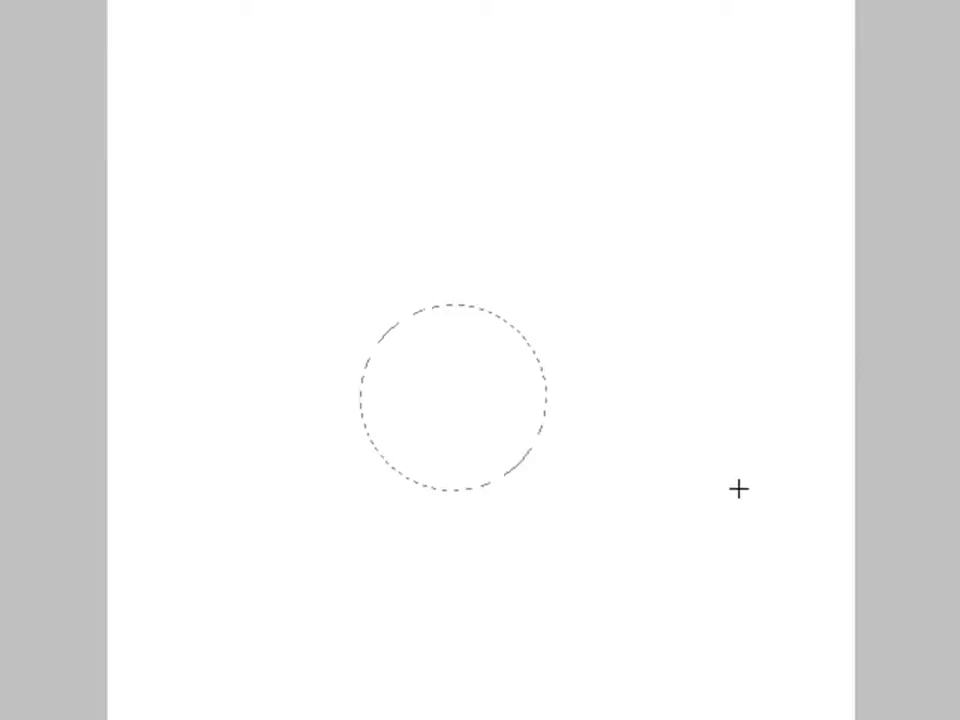
{"action": "left_click_drag", "start_coordinate": [606, 421], "coordinate": [779, 510]}
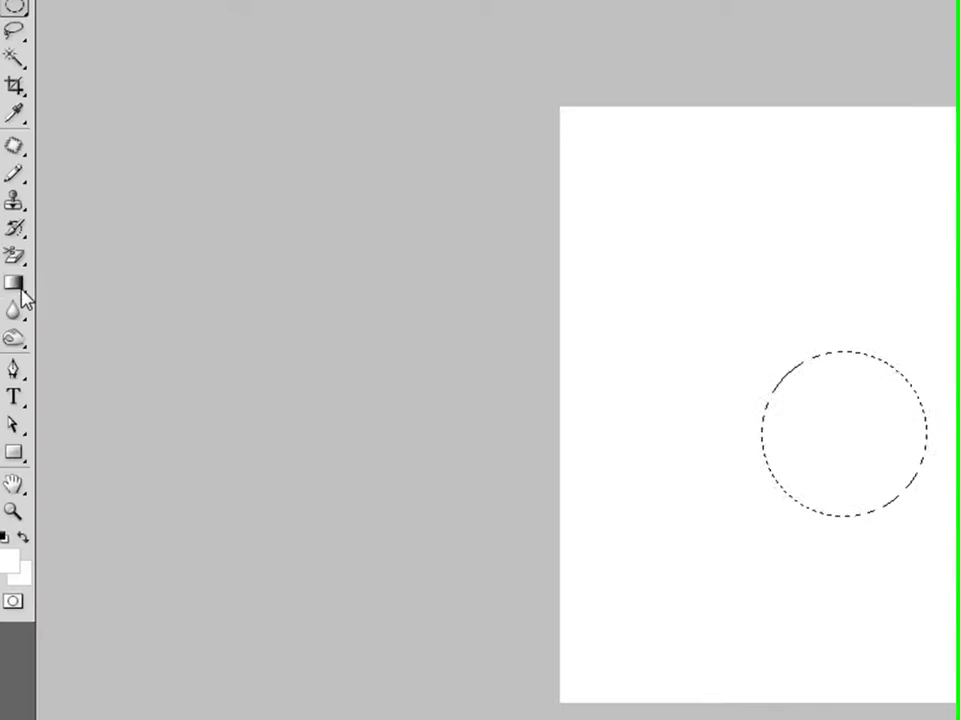
{"action": "left_click", "coordinate": [30, 288]}
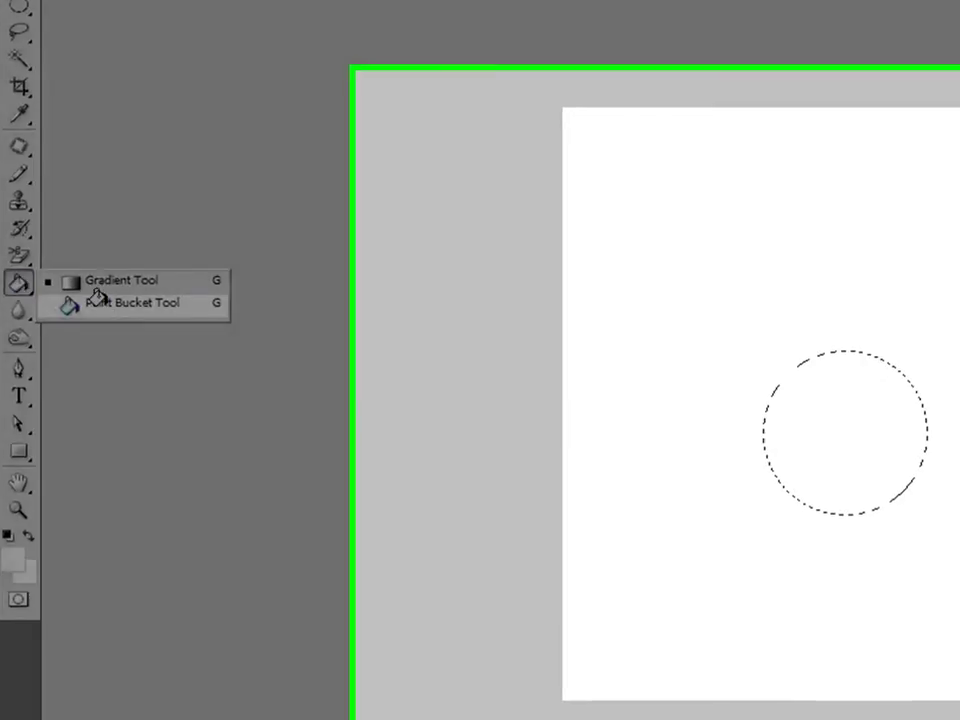
Add an empty Layer 1 above Background, with the Paint Bucket tool active.
{"action": "left_click", "coordinate": [108, 306]}
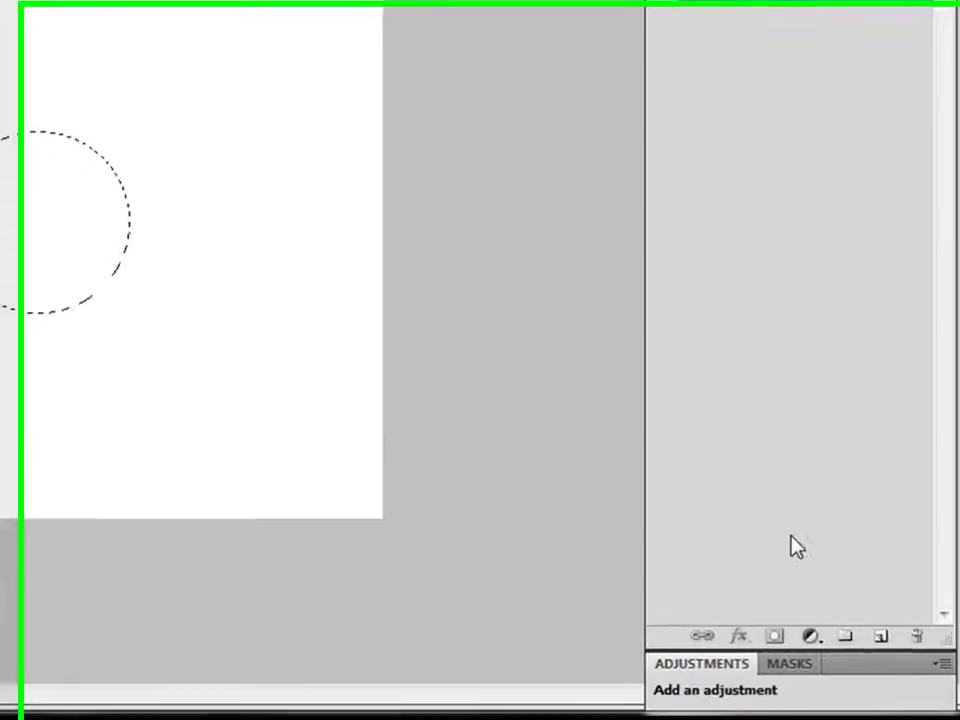
{"action": "left_click", "coordinate": [856, 636]}
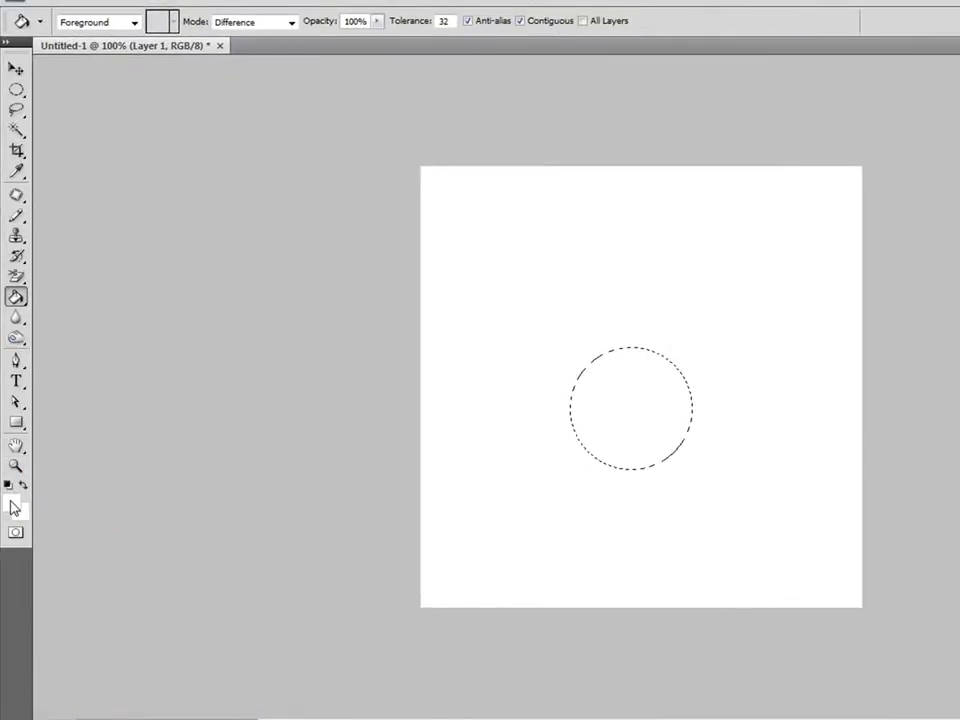
{"action": "left_click", "coordinate": [14, 508]}
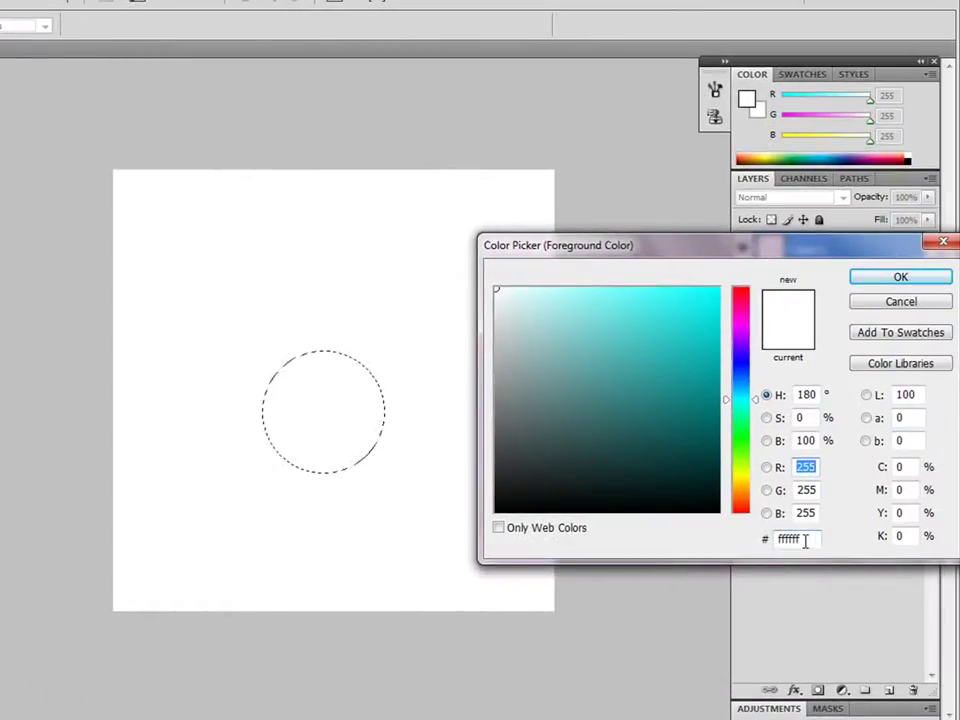
Fill the circular selection on Layer 1 with lime green #9dc342.
{"action": "left_click", "coordinate": [795, 540]}
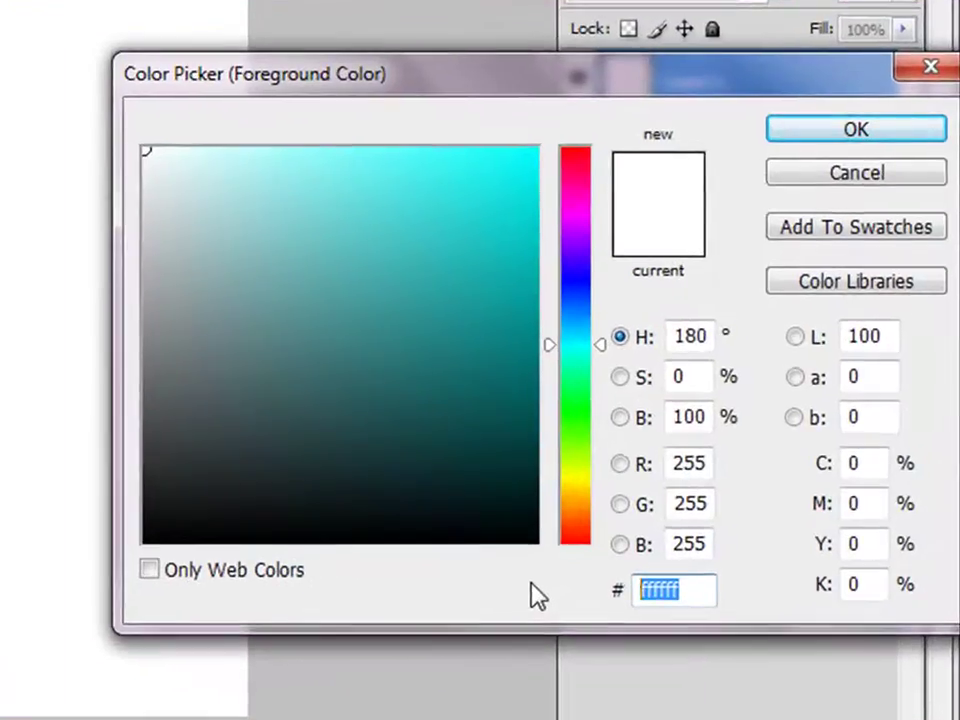
{"action": "type", "text": "9d"}
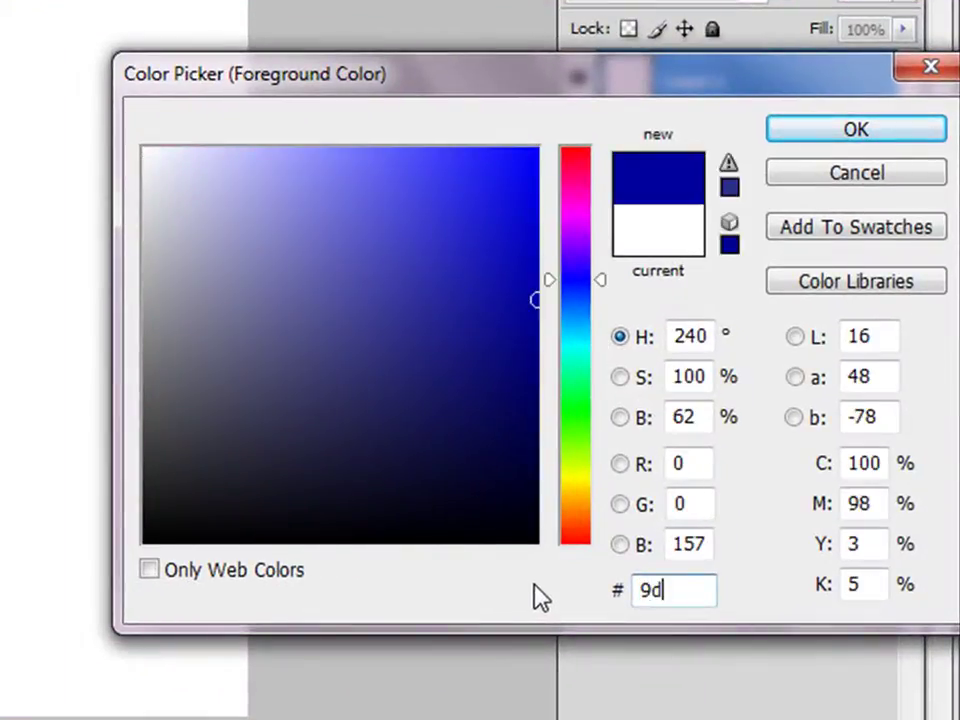
{"action": "type", "text": "d"}
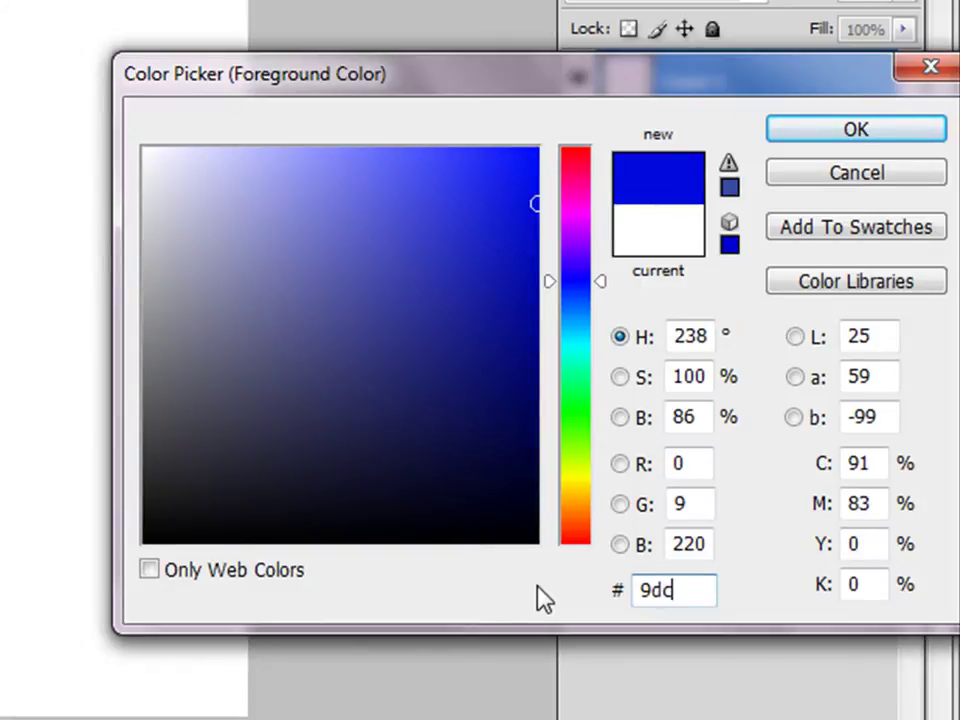
{"action": "type", "text": "34"}
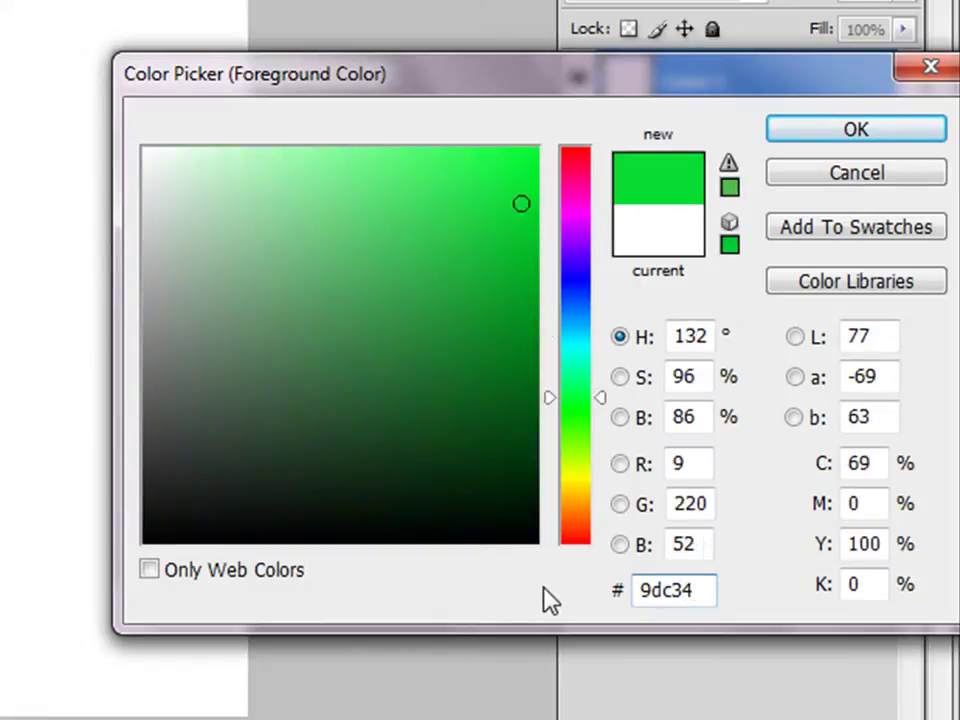
{"action": "type", "text": "2"}
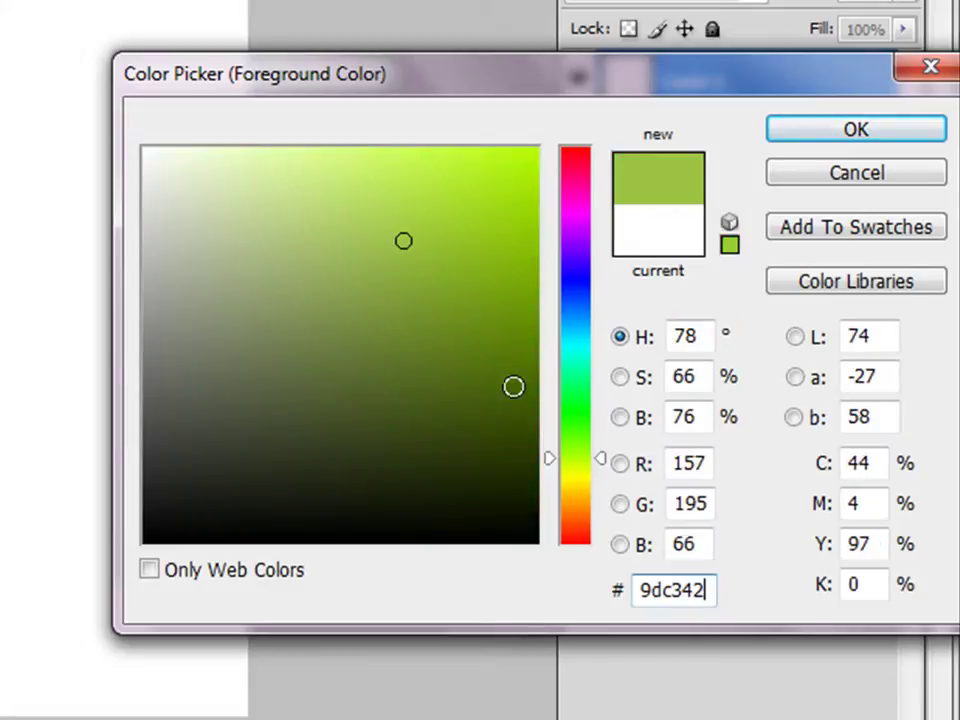
{"action": "left_click", "coordinate": [827, 129]}
{"action": "left_click", "coordinate": [466, 380]}
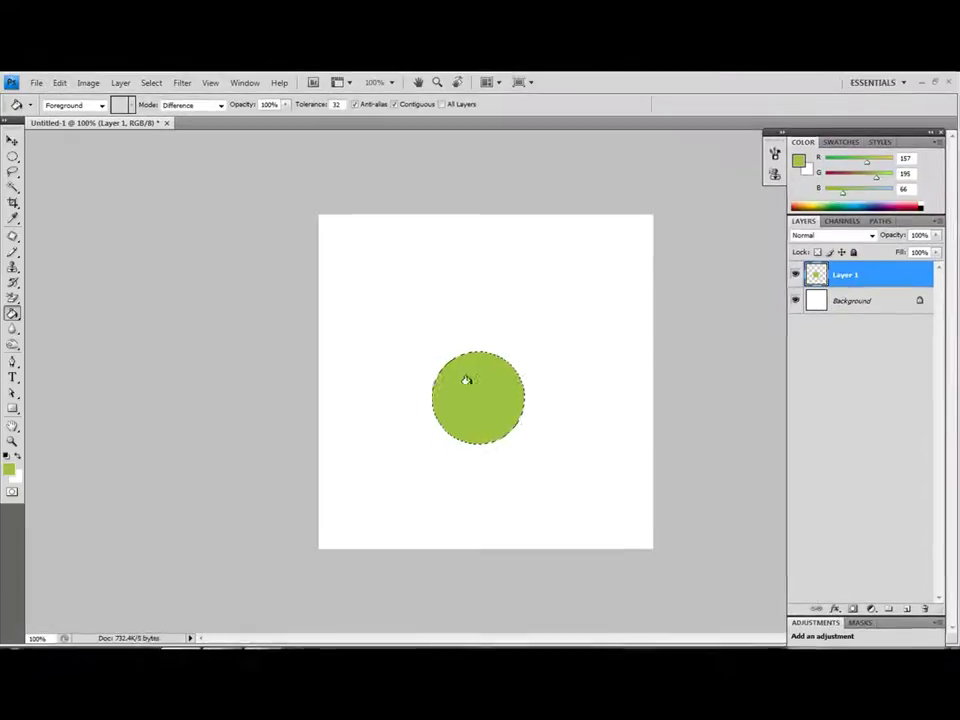
Deselect the circle and open Layer 1's Blending Options.
{"action": "key", "text": "ctrl+d"}
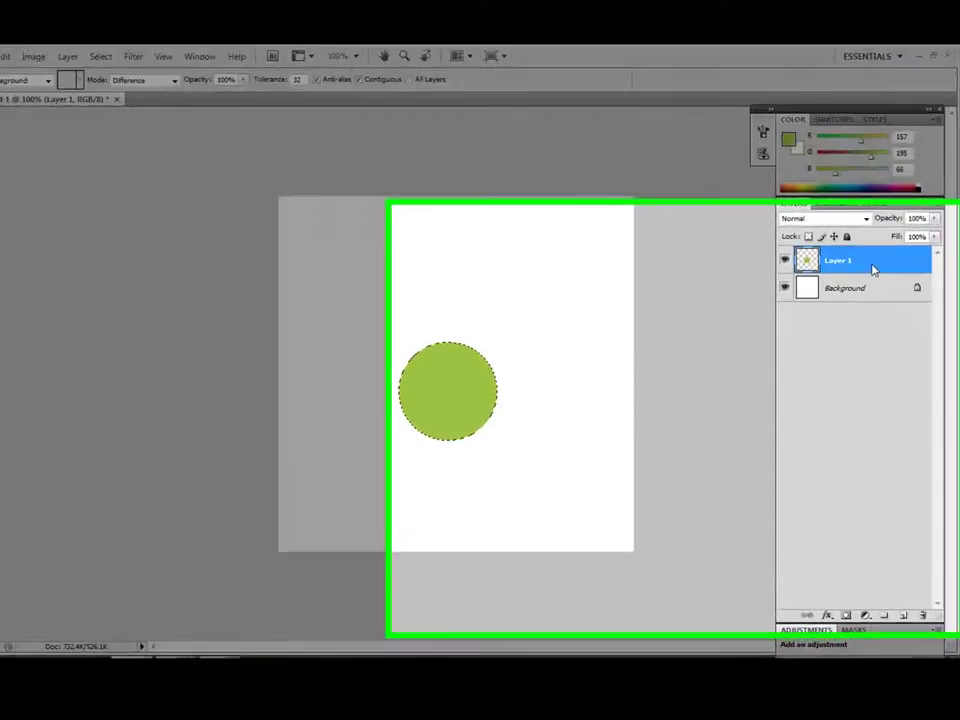
{"action": "right_click", "coordinate": [878, 282]}
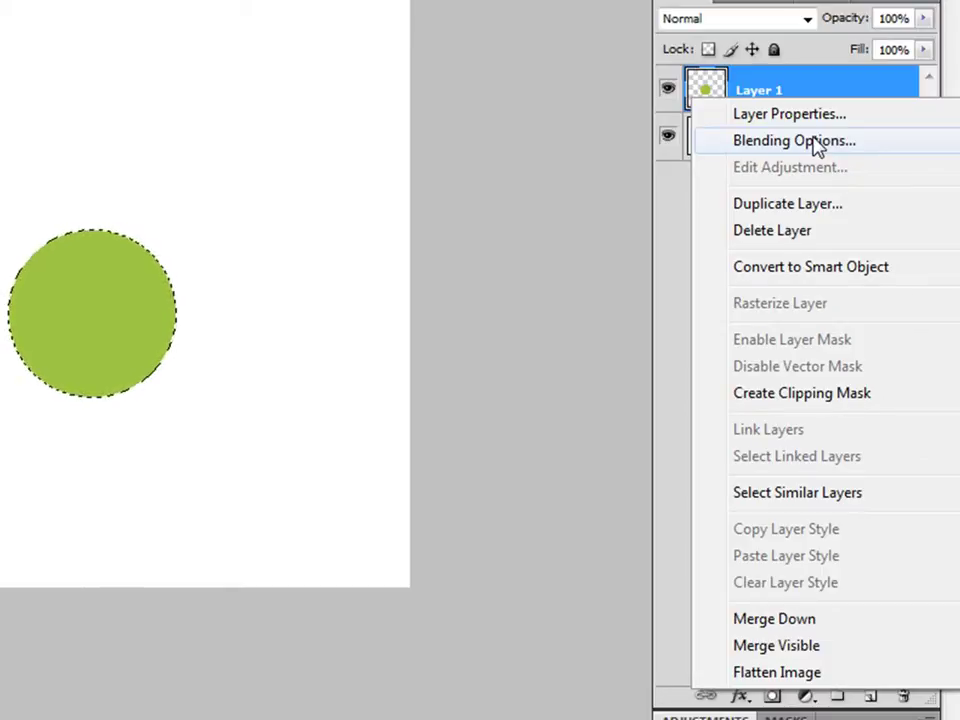
{"action": "left_click", "coordinate": [800, 90]}
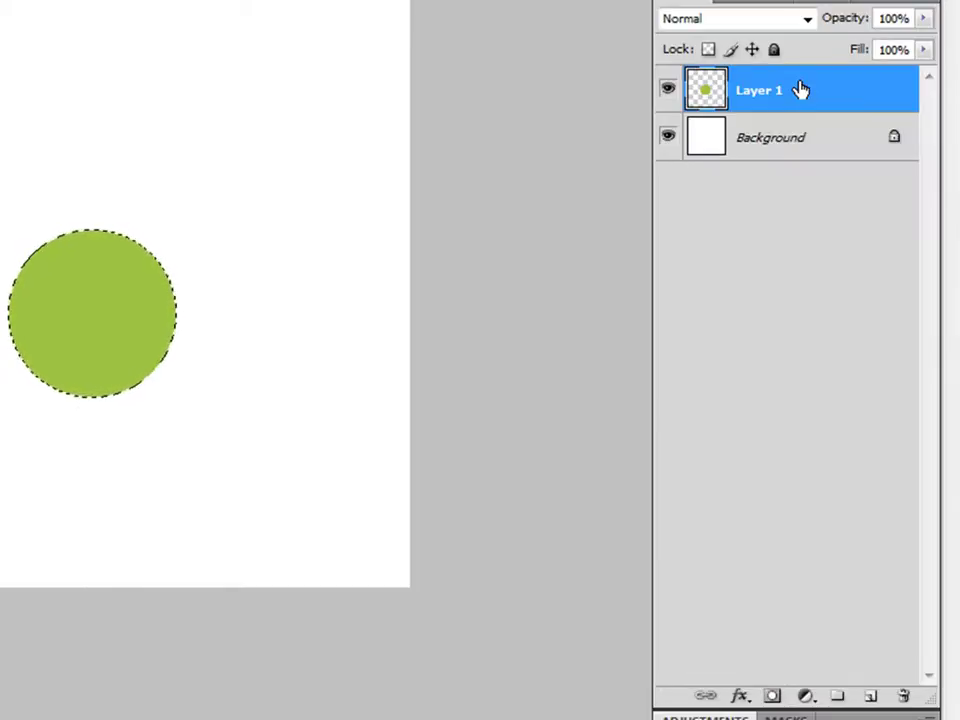
{"action": "right_click", "coordinate": [800, 90]}
{"action": "left_click", "coordinate": [804, 135]}
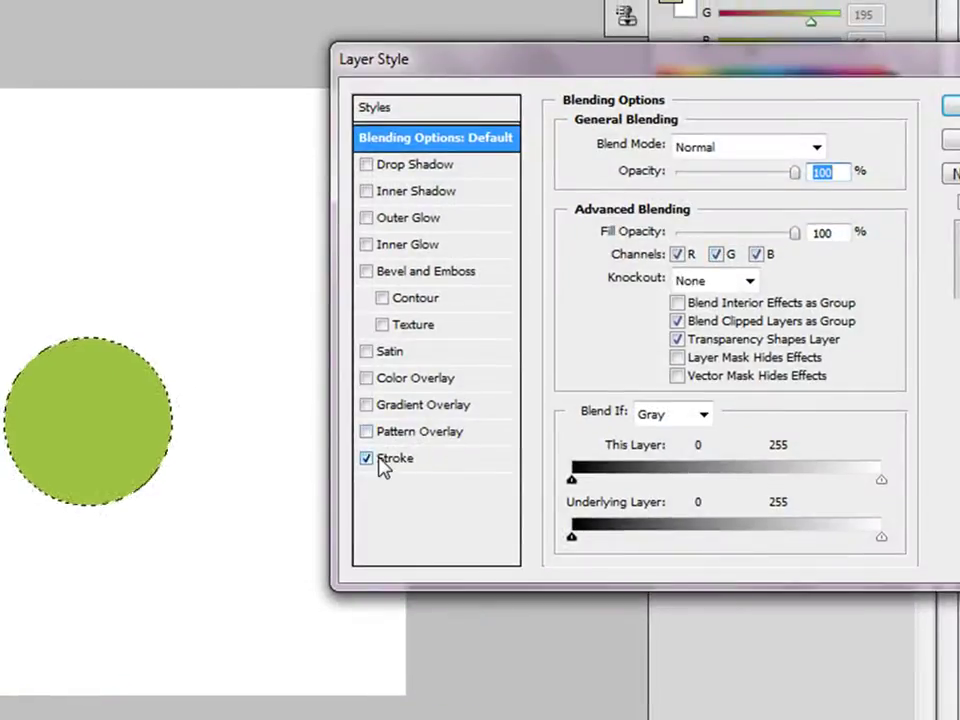
Give the circle a 3 px outside gradient stroke at 9% opacity, angle -176°.
{"action": "left_click", "coordinate": [399, 460]}
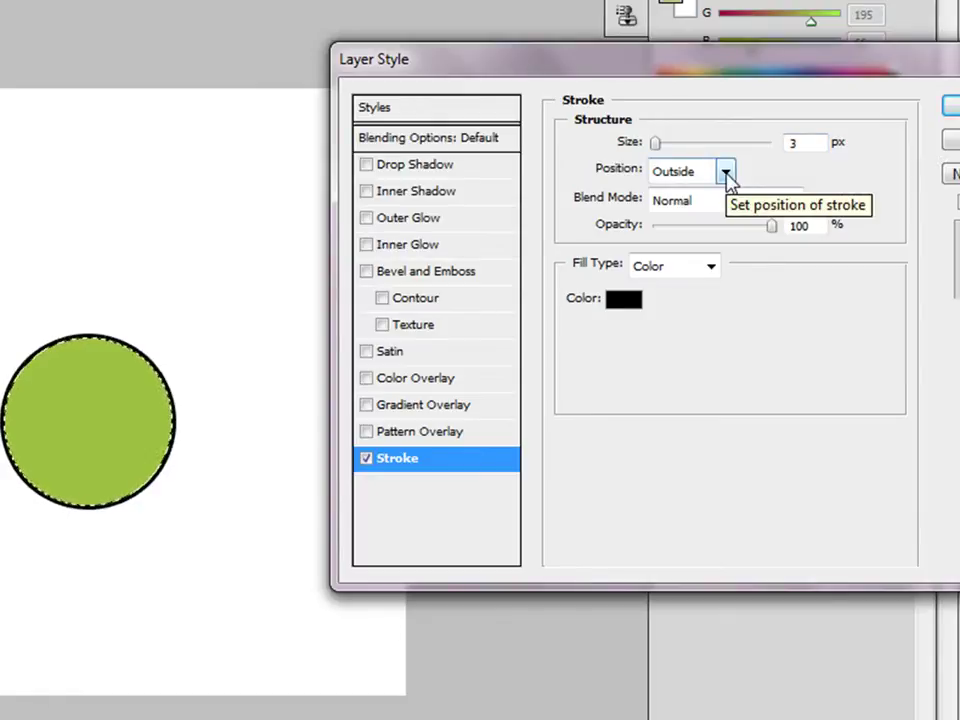
{"action": "double_click", "coordinate": [815, 228]}
{"action": "type", "text": "9"}
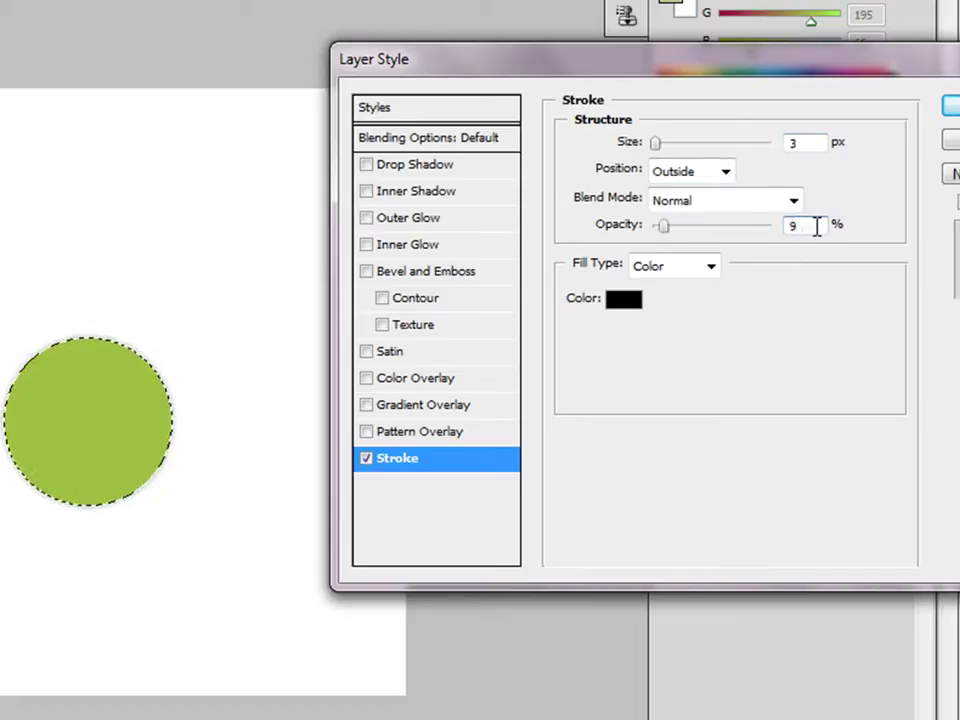
{"action": "left_click", "coordinate": [683, 276]}
{"action": "left_click", "coordinate": [678, 311]}
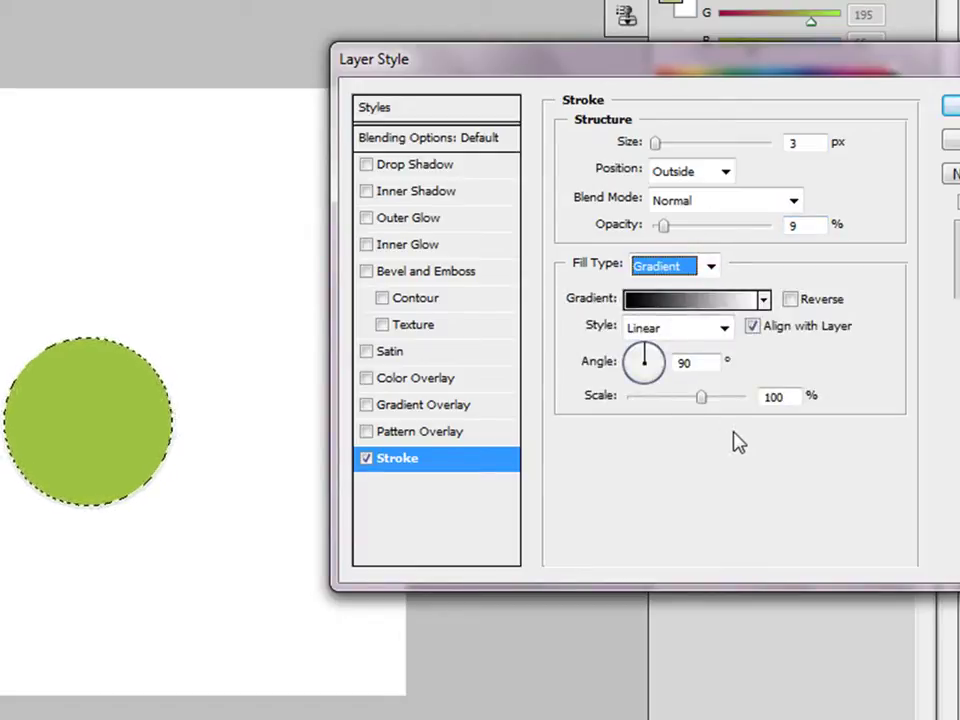
{"action": "left_click", "coordinate": [699, 362]}
{"action": "type", "text": "-"}
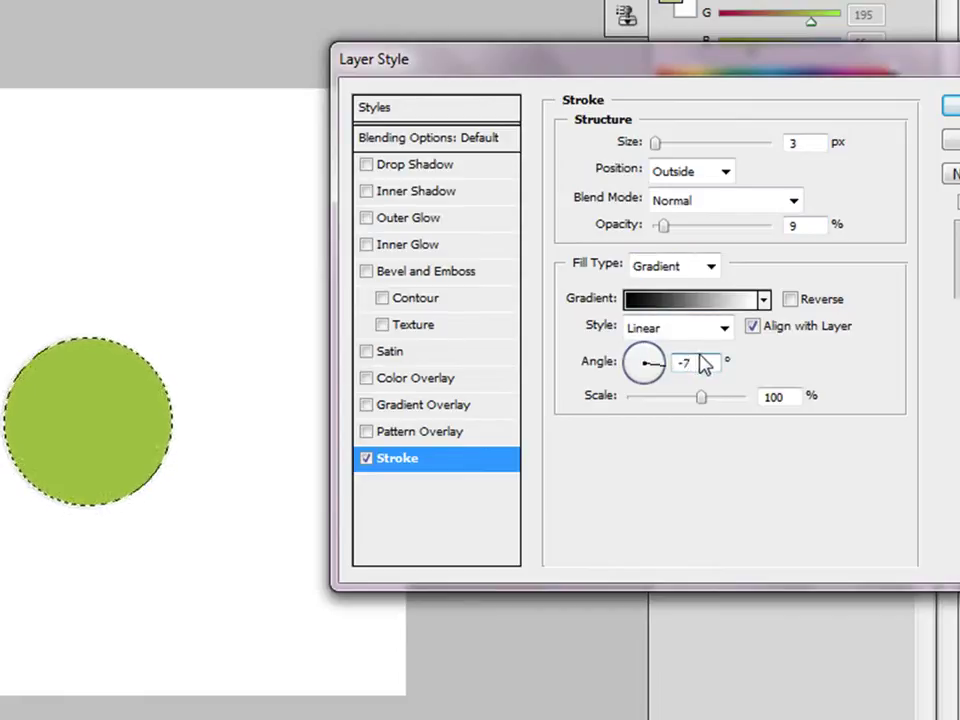
{"action": "type", "text": "176"}
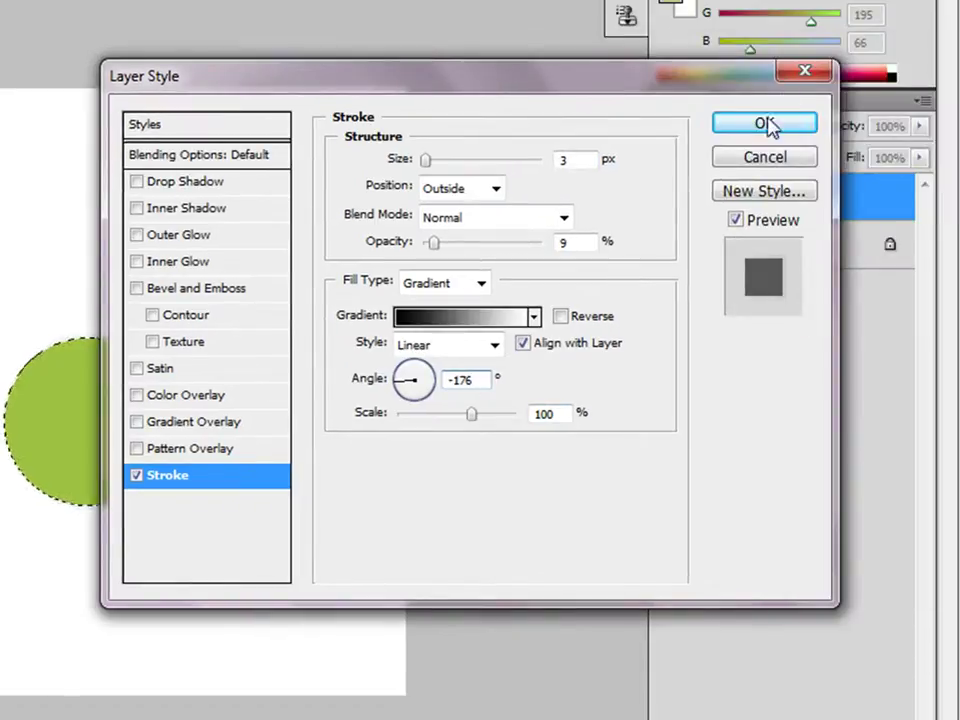
{"action": "left_click", "coordinate": [952, 107]}
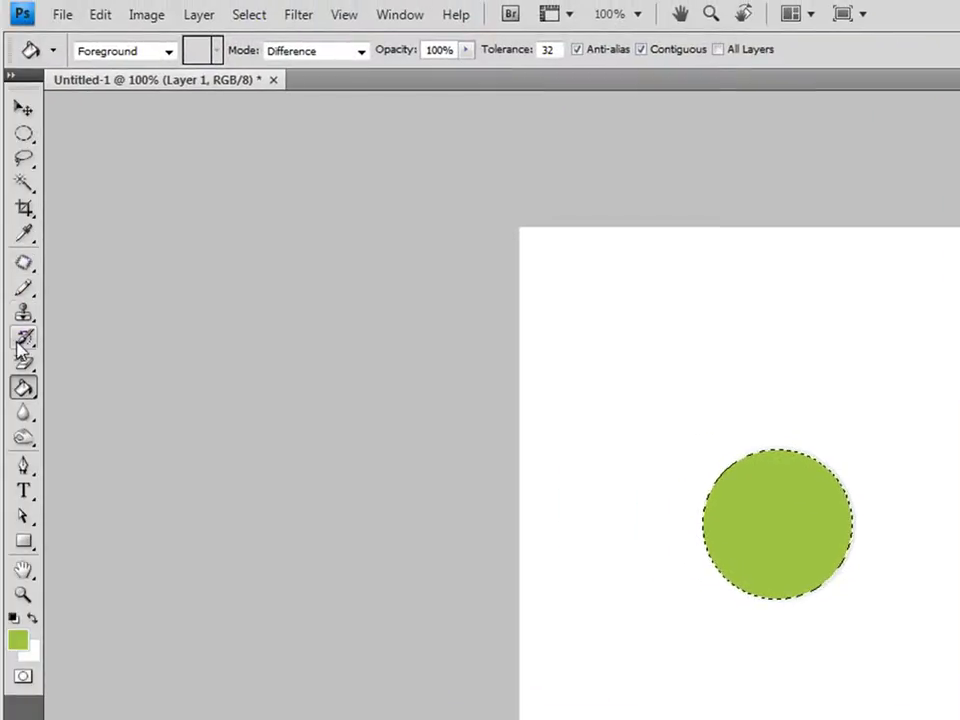
Set the History Brush to a soft 27 px tip and white as foreground colour.
{"action": "left_click", "coordinate": [22, 344]}
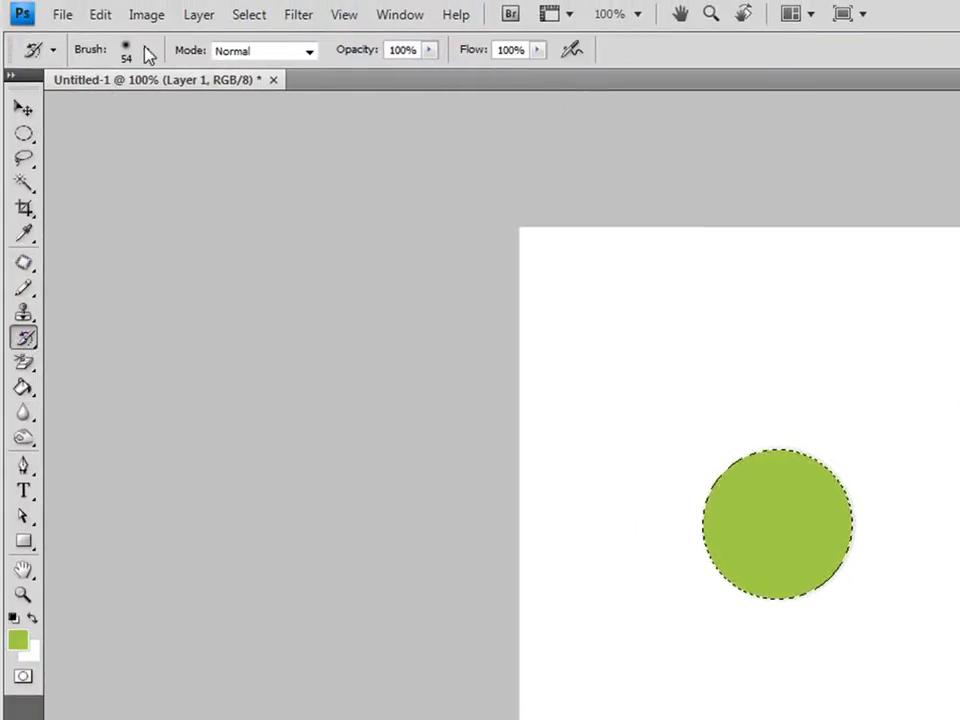
{"action": "left_click", "coordinate": [146, 50]}
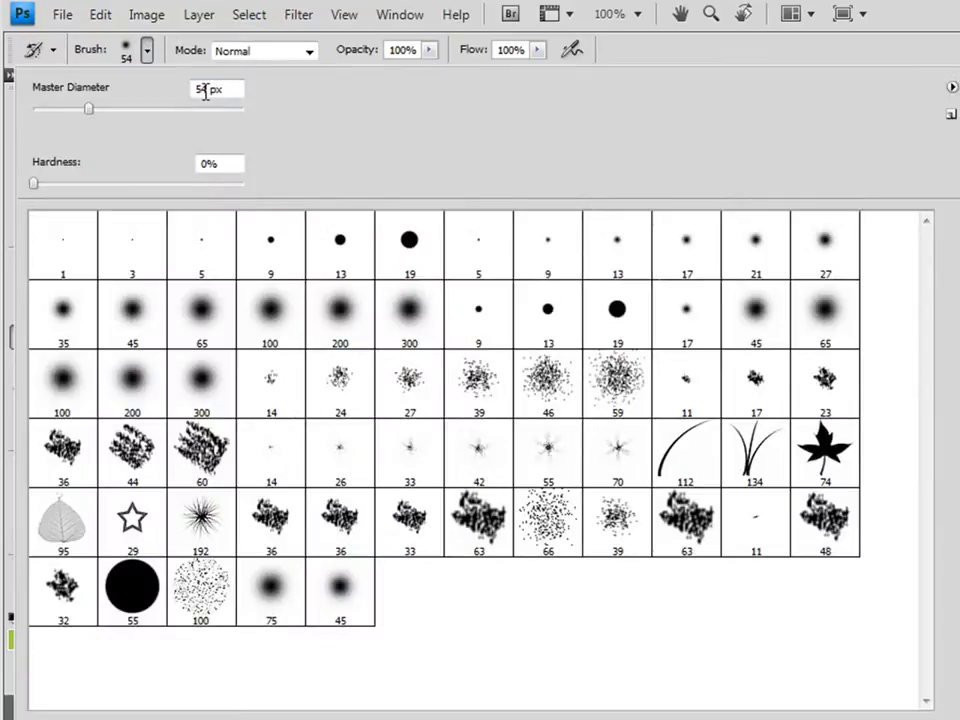
{"action": "key", "text": "BackSpace"}
{"action": "key", "text": "Delete"}
{"action": "type", "text": "27"}
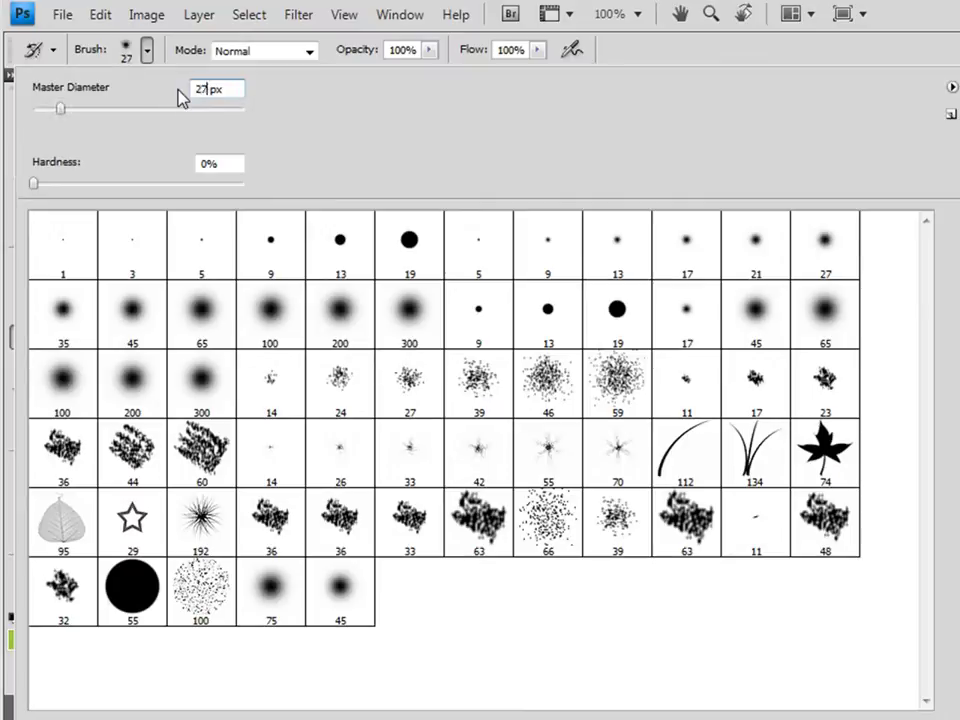
{"action": "left_click", "coordinate": [148, 53]}
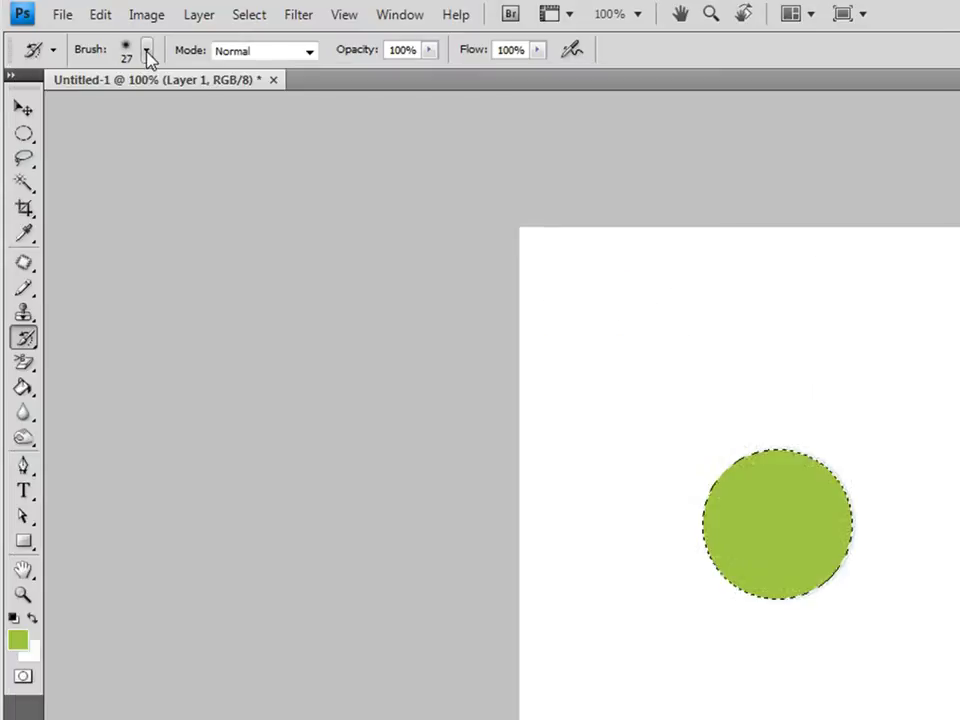
{"action": "left_click", "coordinate": [32, 618]}
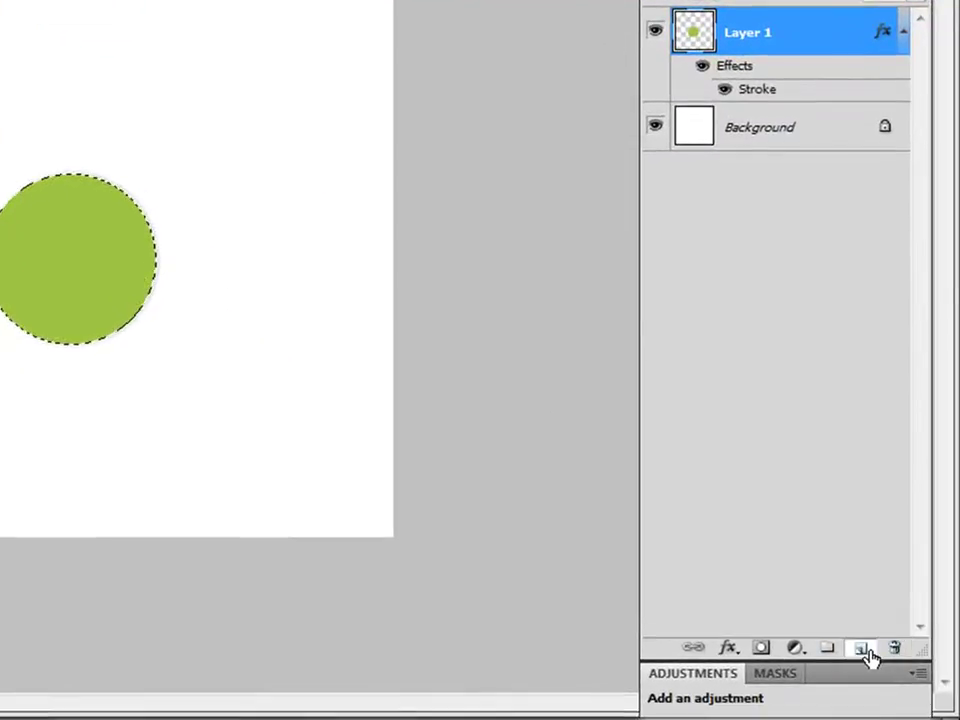
On a new Layer 2, paint a soft white highlight and set opacity to 57%.
{"action": "left_click", "coordinate": [862, 649]}
{"action": "left_click", "coordinate": [862, 649]}
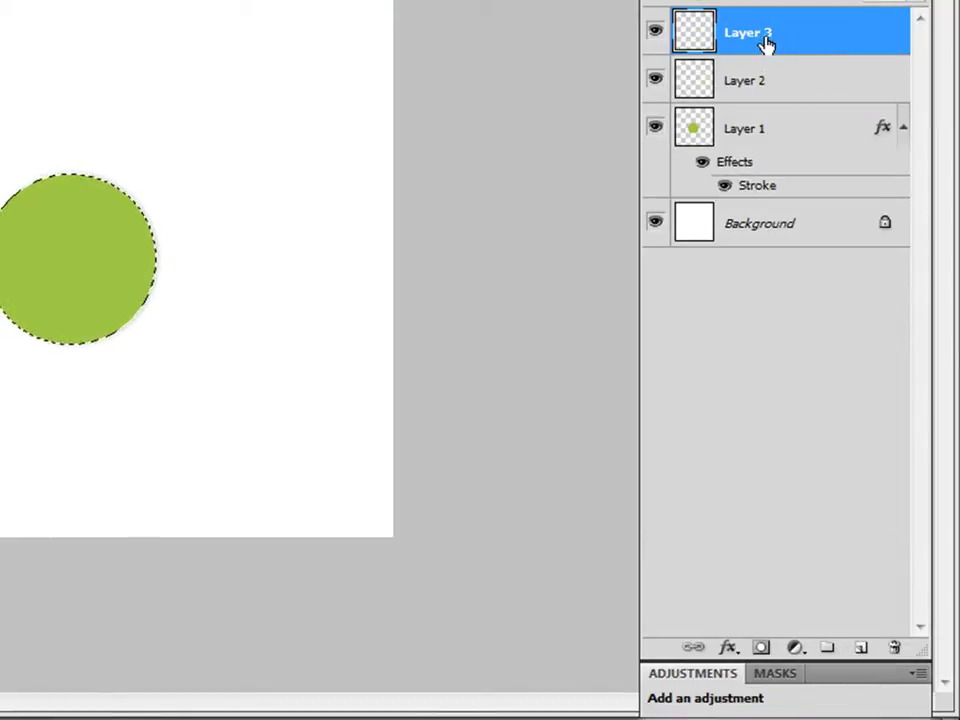
{"action": "right_click", "coordinate": [805, 37]}
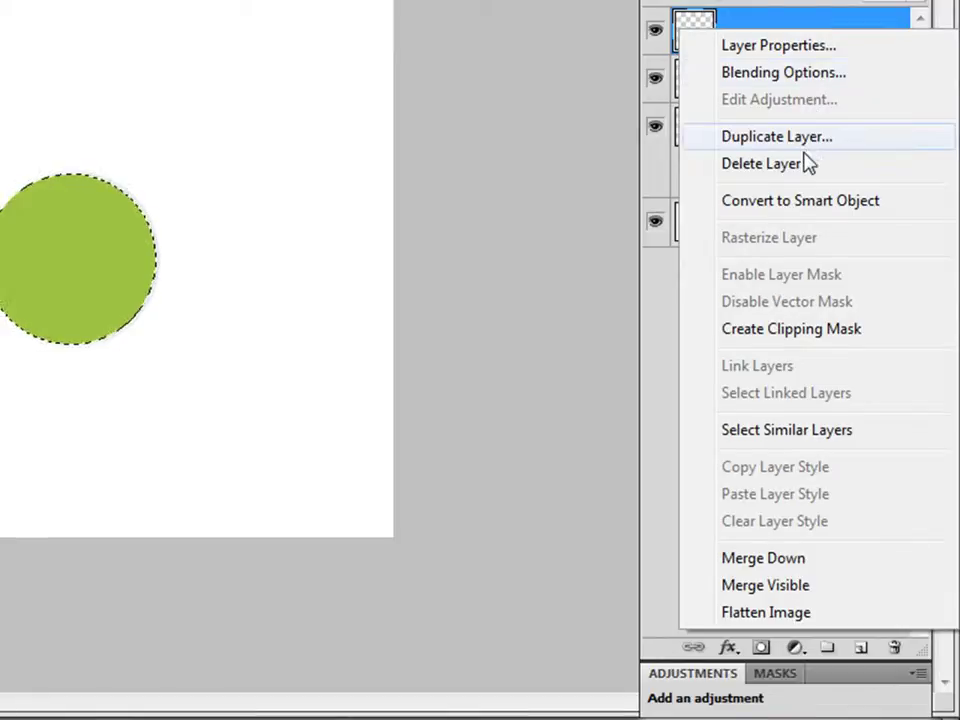
{"action": "left_click", "coordinate": [746, 166]}
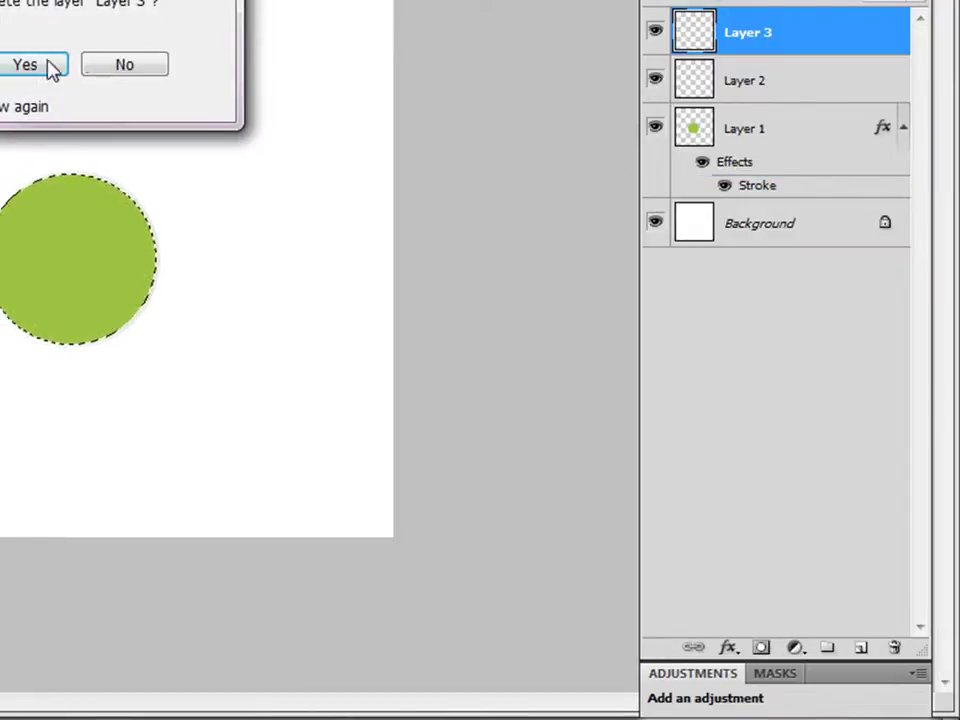
{"action": "left_click", "coordinate": [46, 63]}
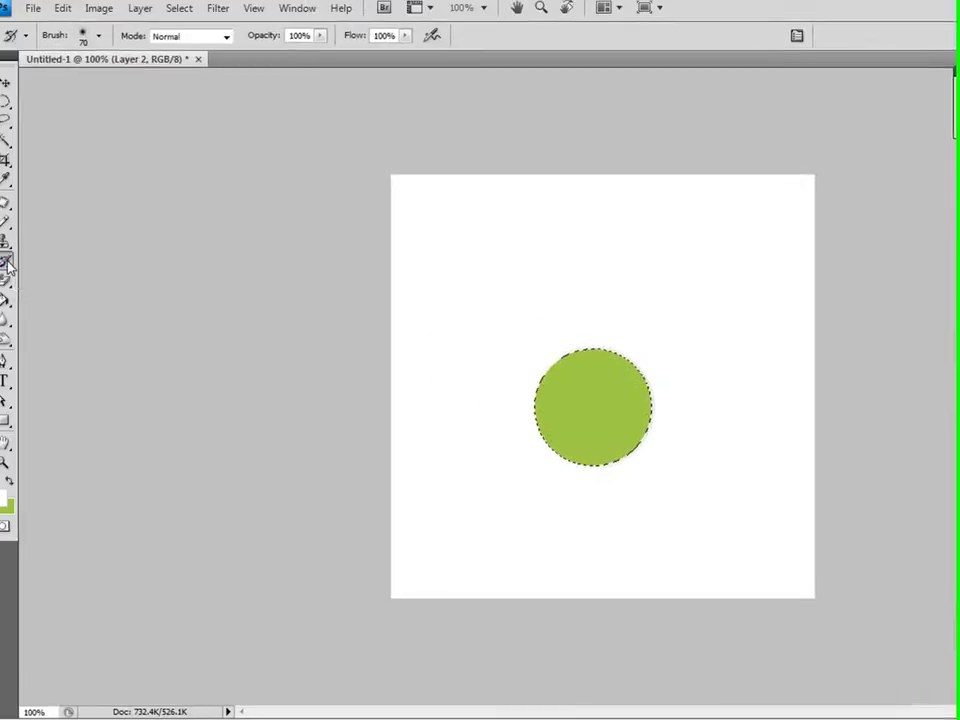
{"action": "right_click", "coordinate": [22, 263]}
{"action": "left_click", "coordinate": [23, 270]}
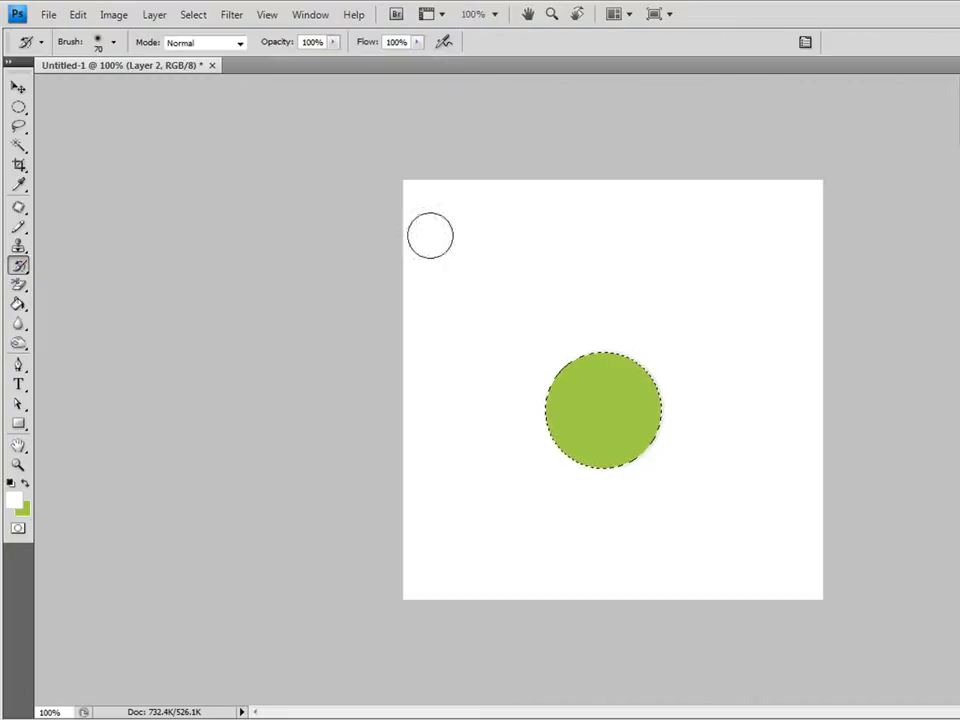
{"action": "left_click", "coordinate": [625, 381]}
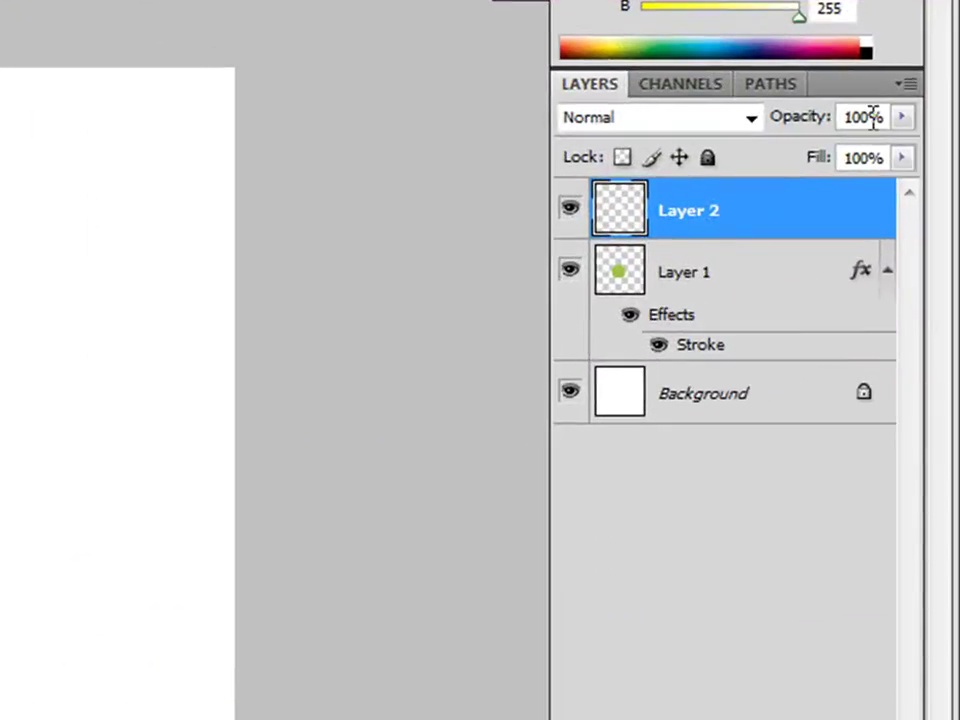
{"action": "left_click", "coordinate": [873, 117]}
{"action": "type", "text": "57"}
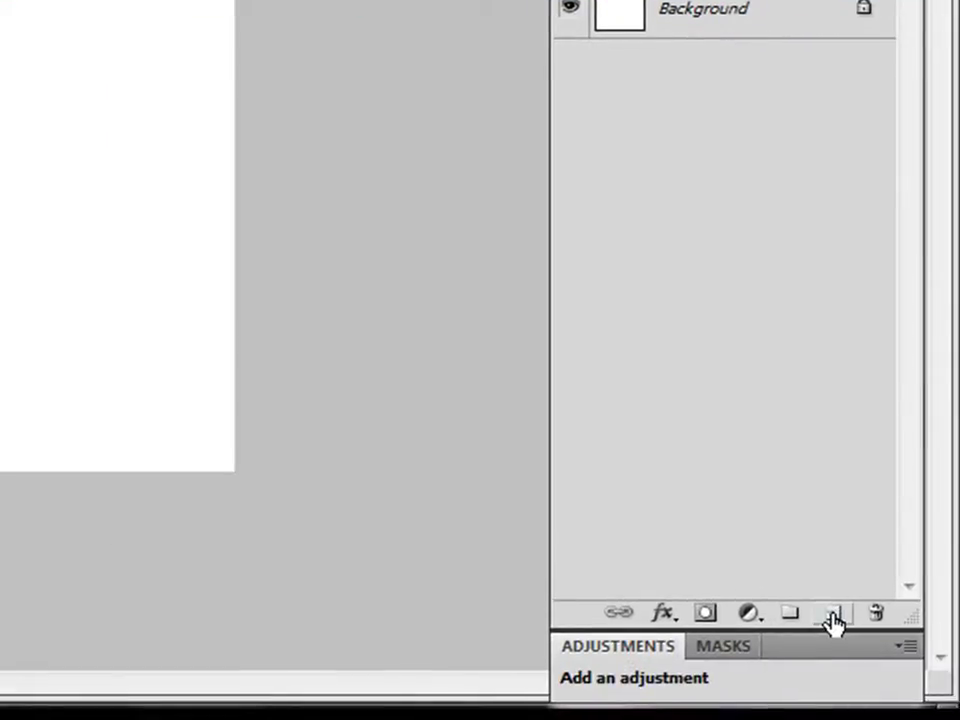
On a new Layer 3, paint a 50 px white highlight at the sphere's top, 57% opacity.
{"action": "left_click", "coordinate": [833, 618]}
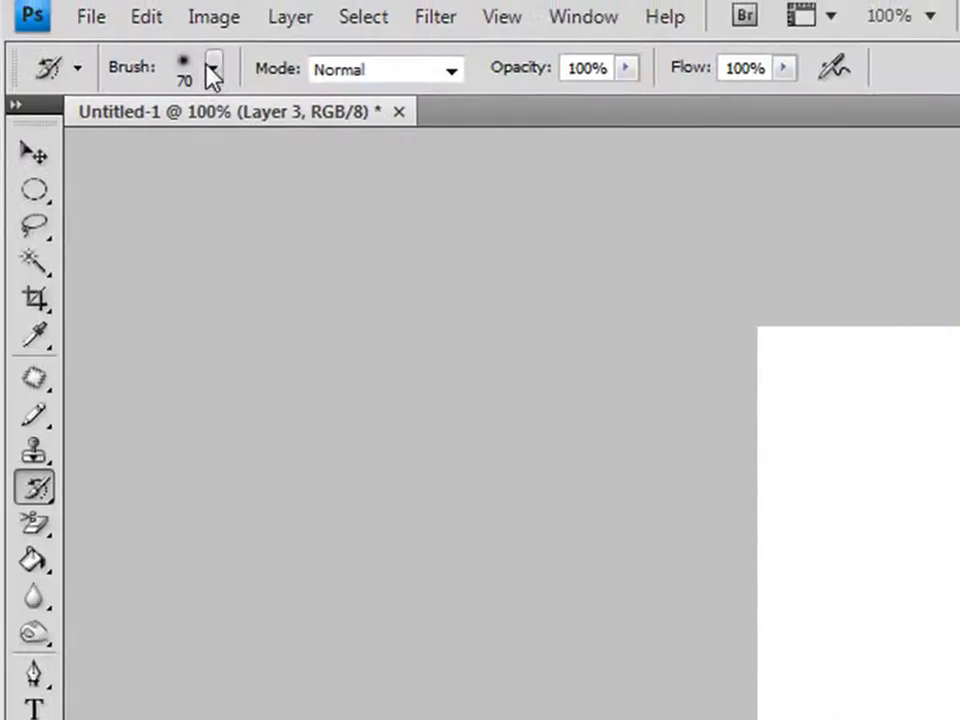
{"action": "left_click", "coordinate": [213, 70]}
{"action": "left_click_drag", "start_coordinate": [152, 154], "coordinate": [122, 154]}
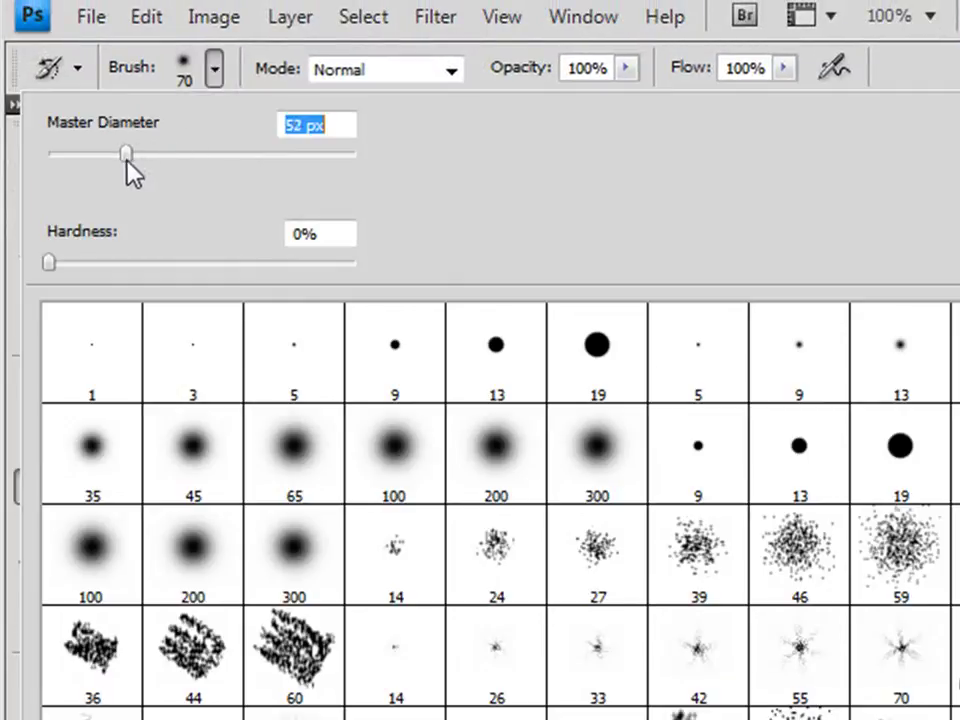
{"action": "key", "text": "Return"}
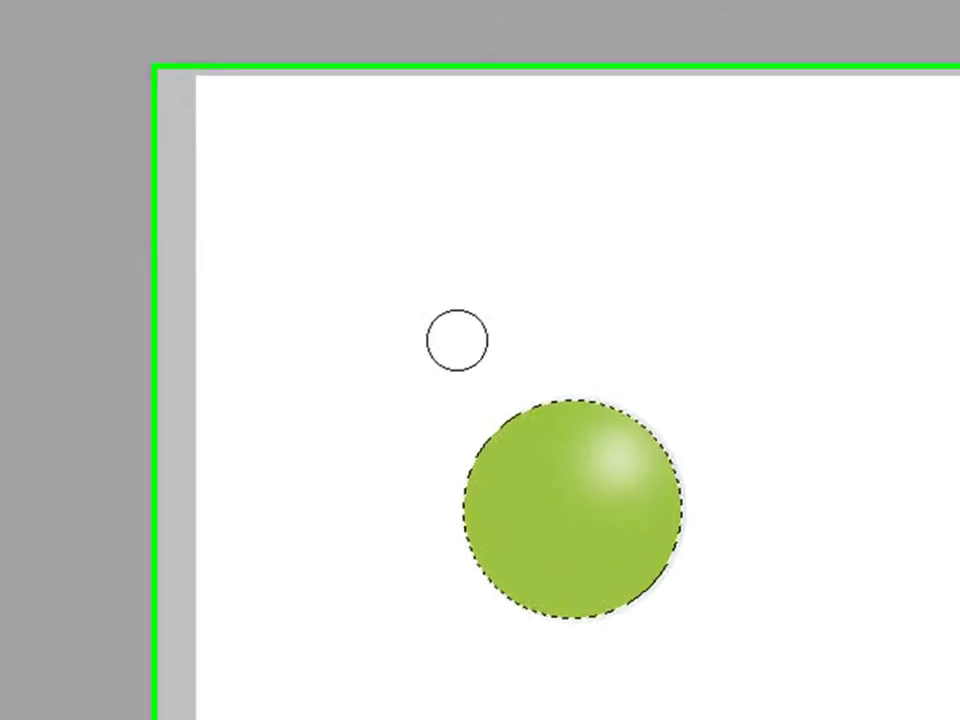
{"action": "left_click", "coordinate": [411, 366]}
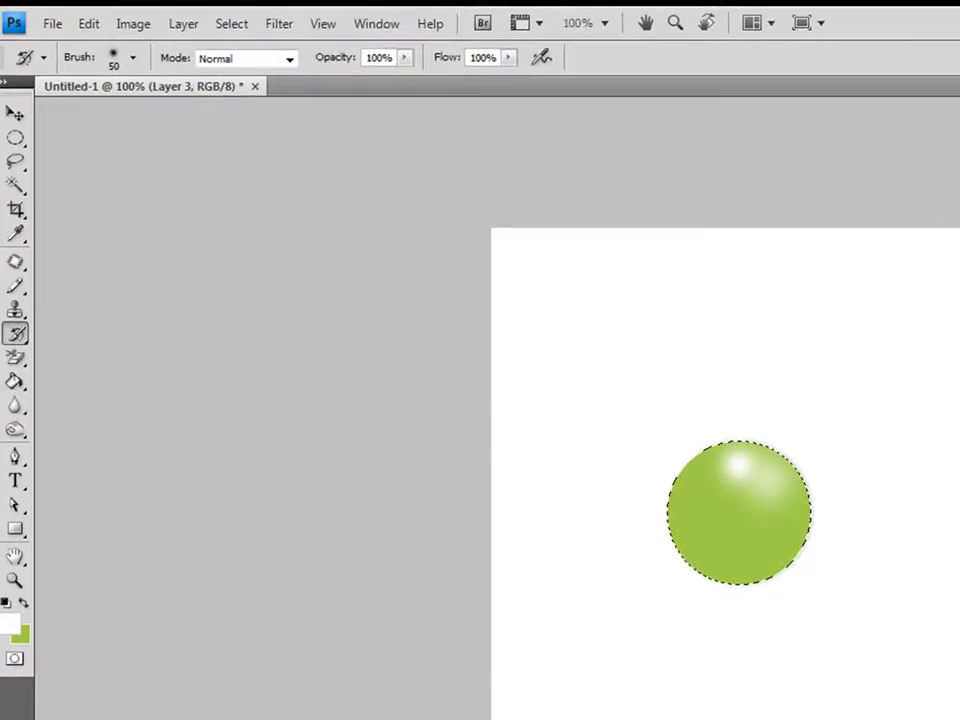
{"action": "type", "text": "5"}
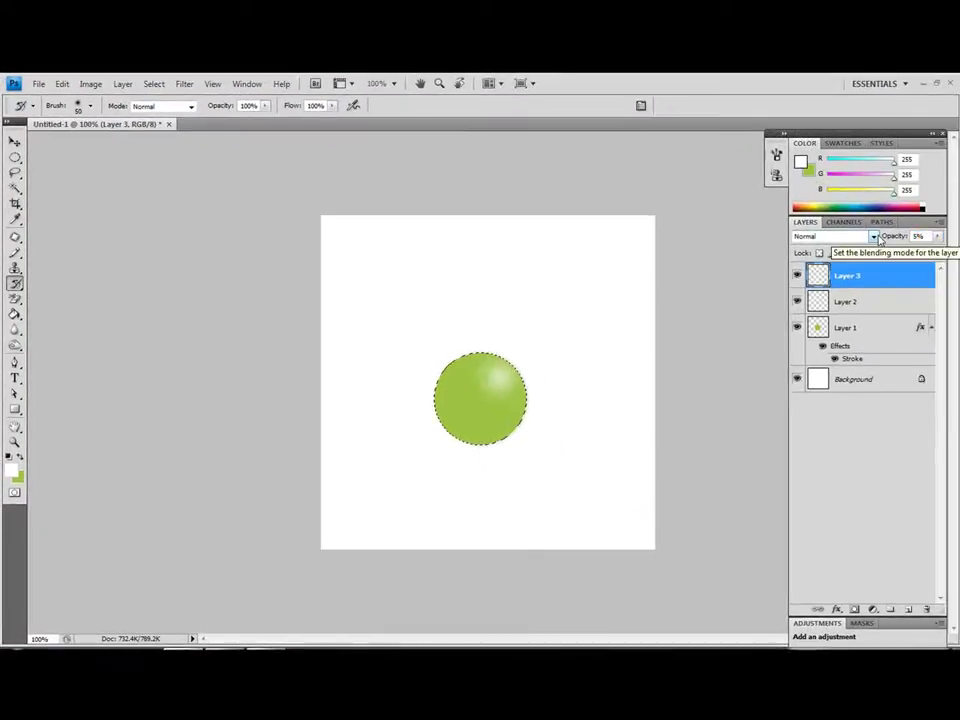
{"action": "type", "text": "7"}
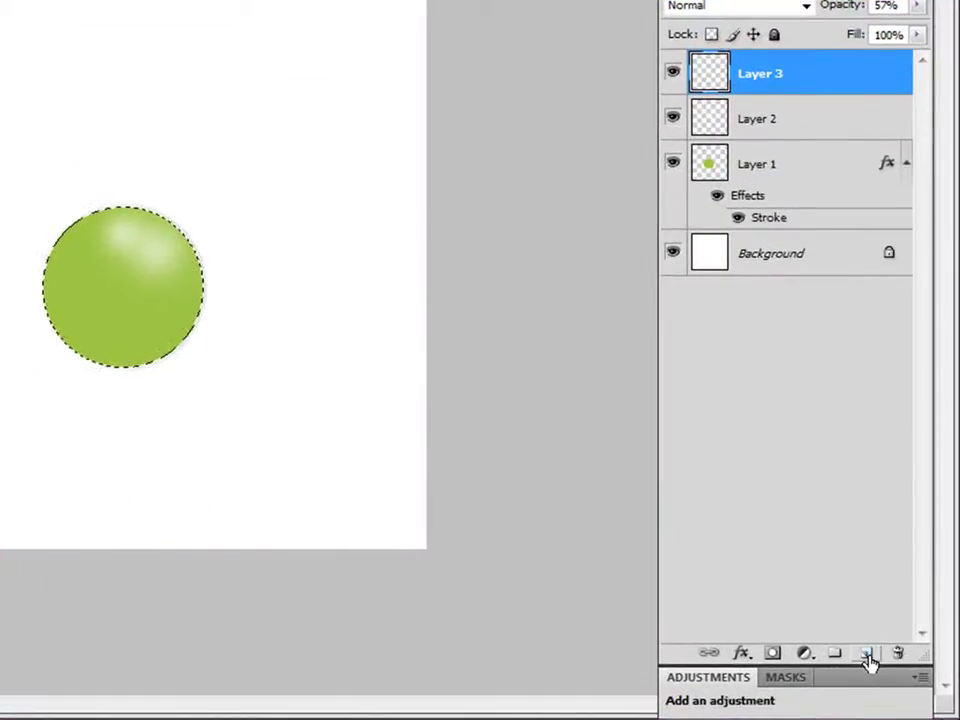
On a new Layer 4, transform the circular selection to overlap the sphere's lower-left.
{"action": "left_click", "coordinate": [867, 655]}
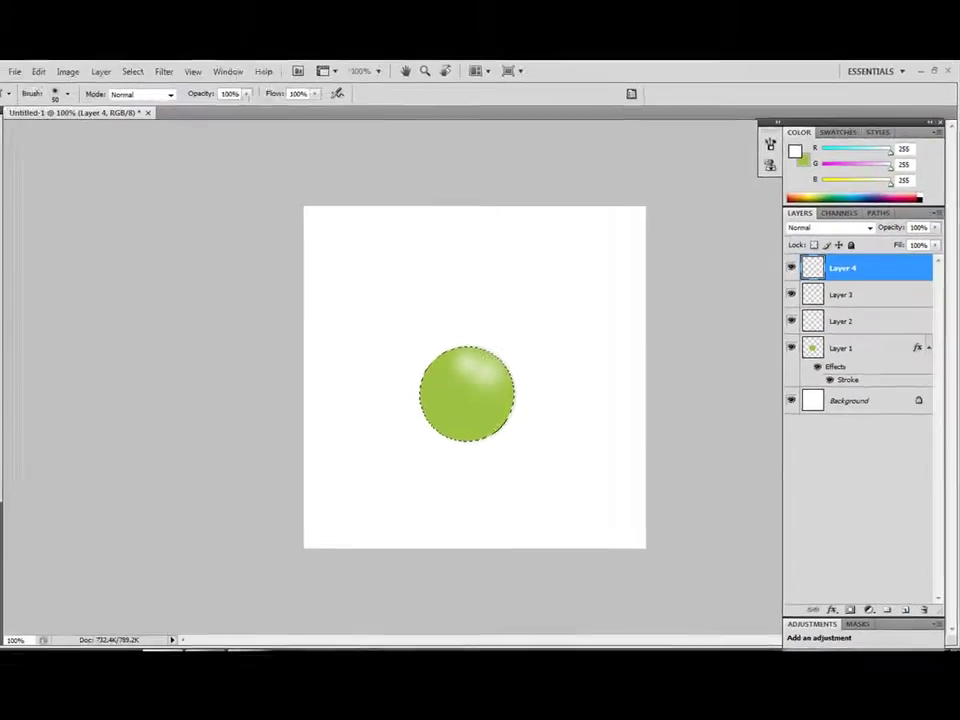
{"action": "left_click", "coordinate": [14, 160]}
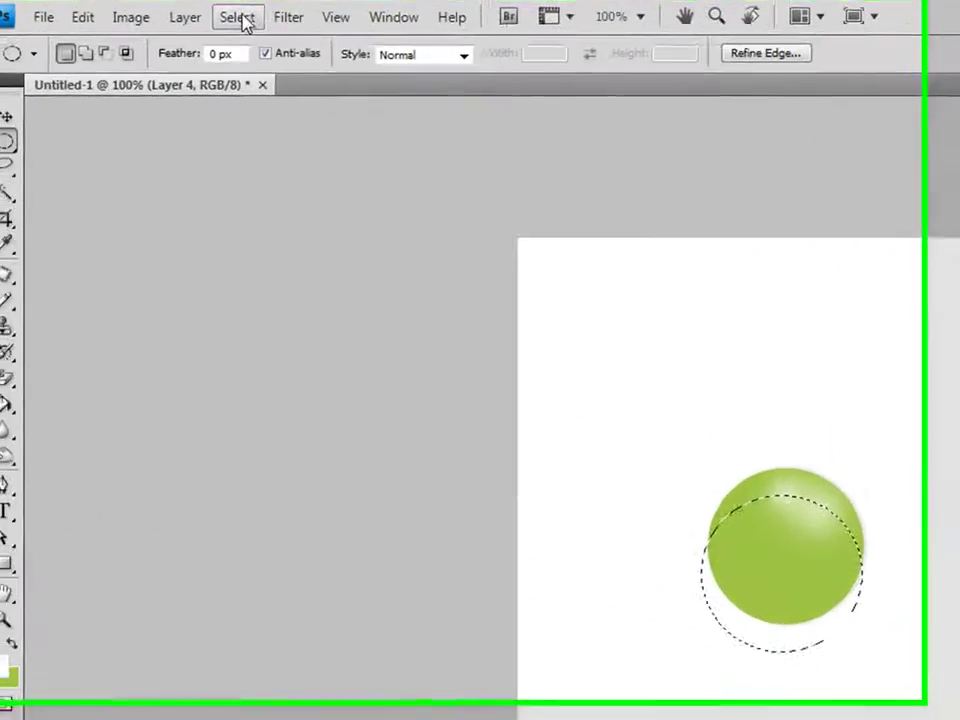
{"action": "left_click", "coordinate": [254, 15]}
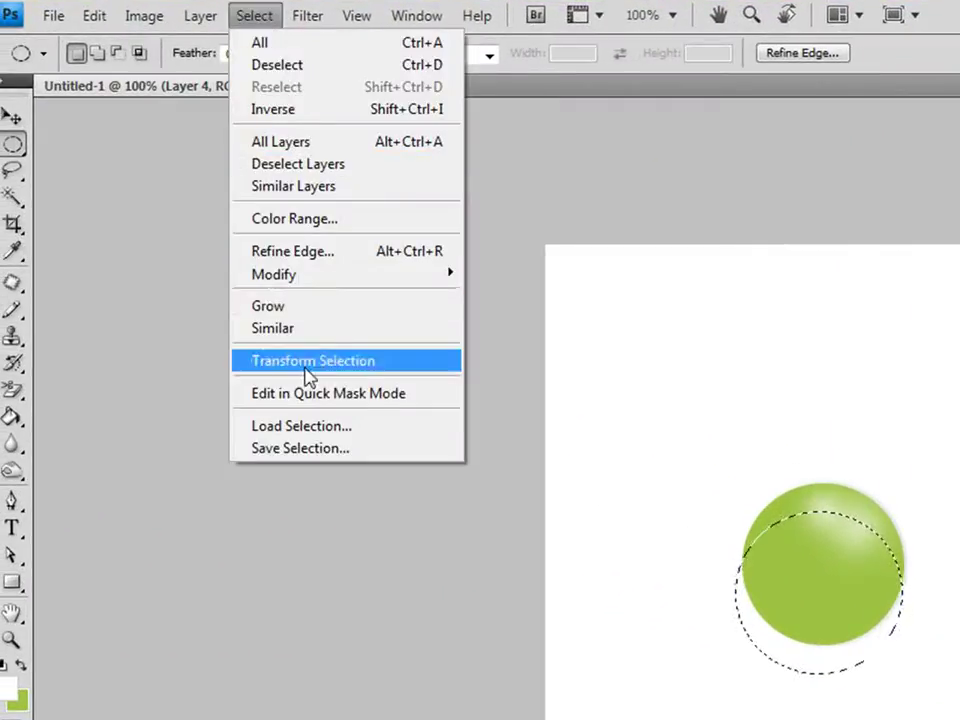
{"action": "left_click", "coordinate": [365, 362]}
{"action": "left_click_drag", "start_coordinate": [840, 597], "coordinate": [855, 603]}
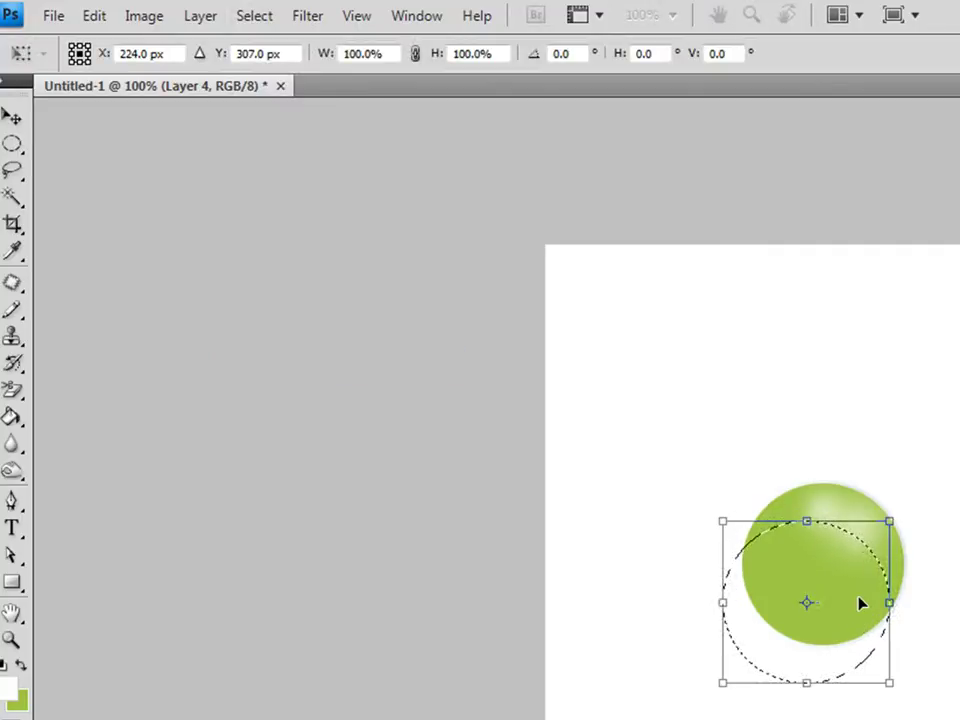
{"action": "left_click_drag", "start_coordinate": [855, 603], "coordinate": [857, 598]}
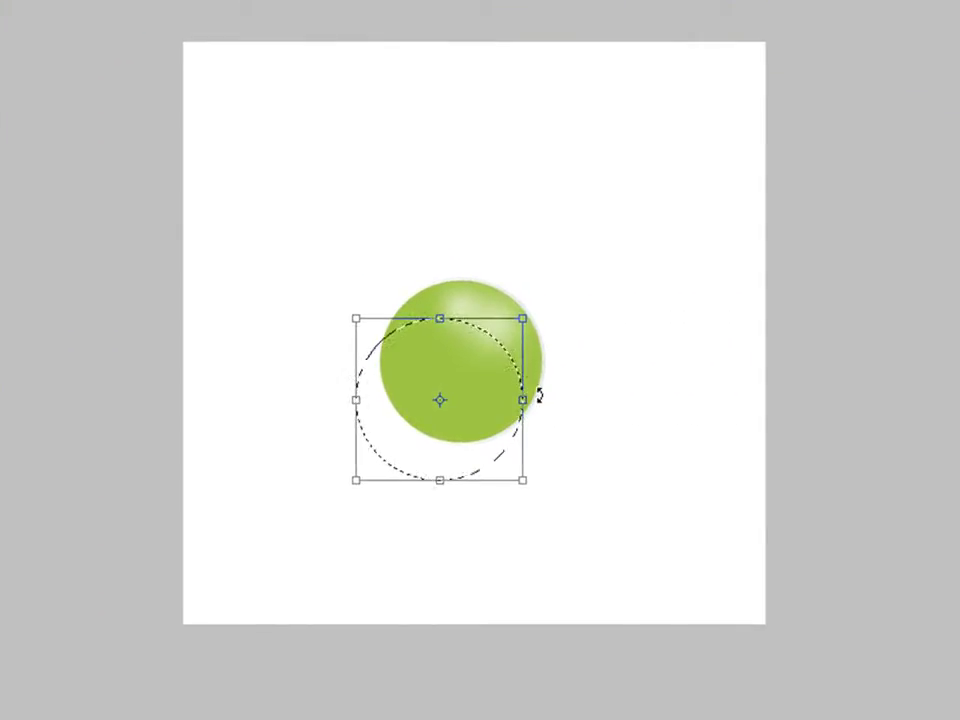
{"action": "key", "text": "Return"}
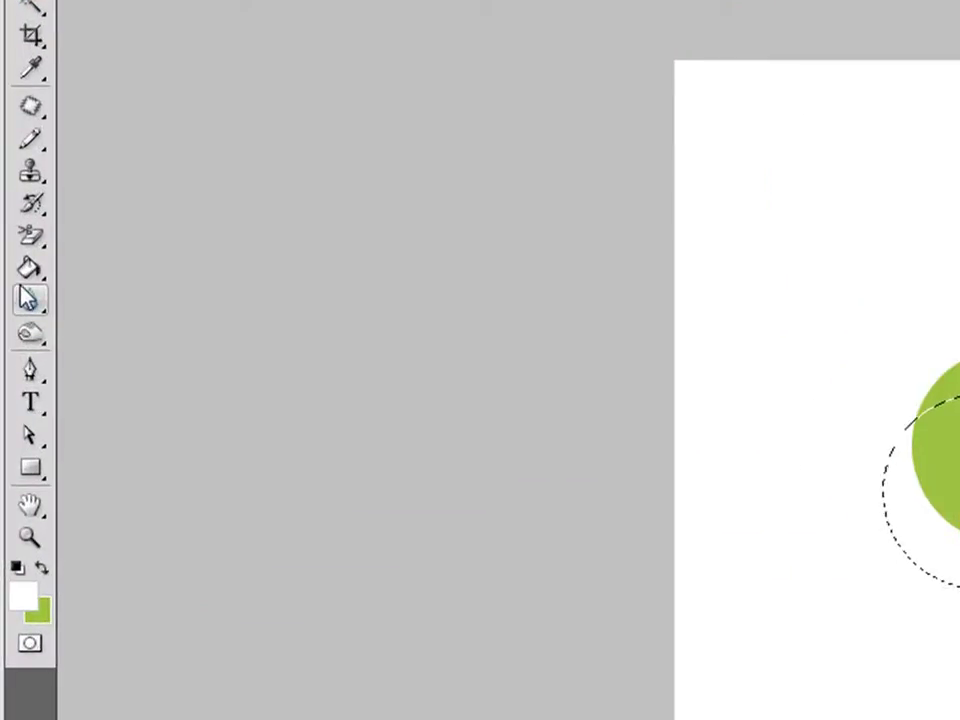
Draw a white-to-transparent gradient down inside the circular selection, then deselect.
{"action": "left_click", "coordinate": [32, 268]}
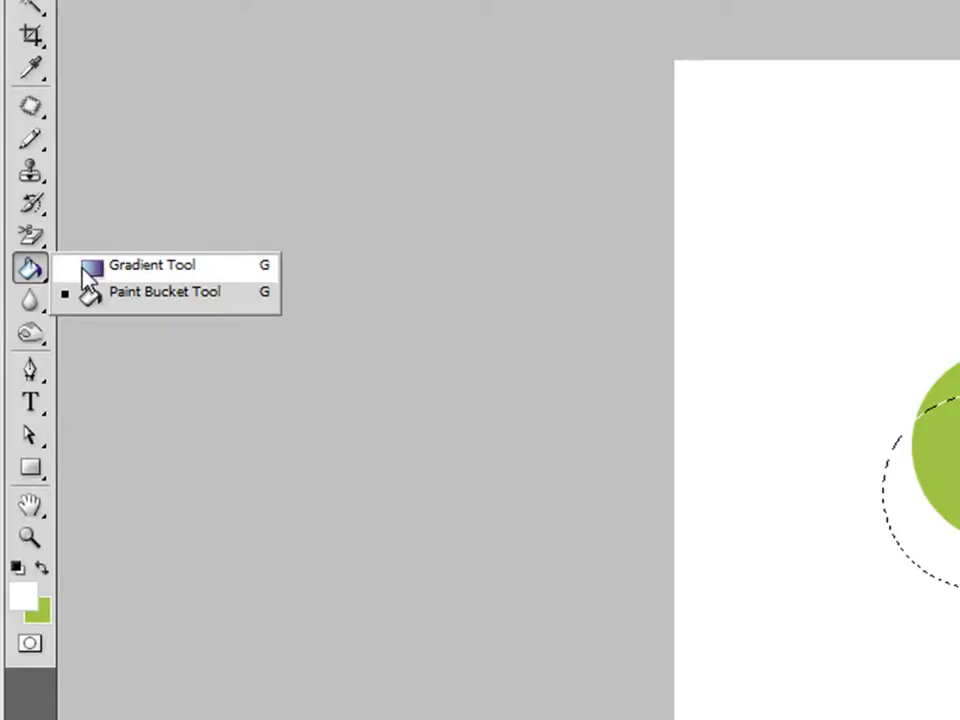
{"action": "left_click", "coordinate": [145, 265]}
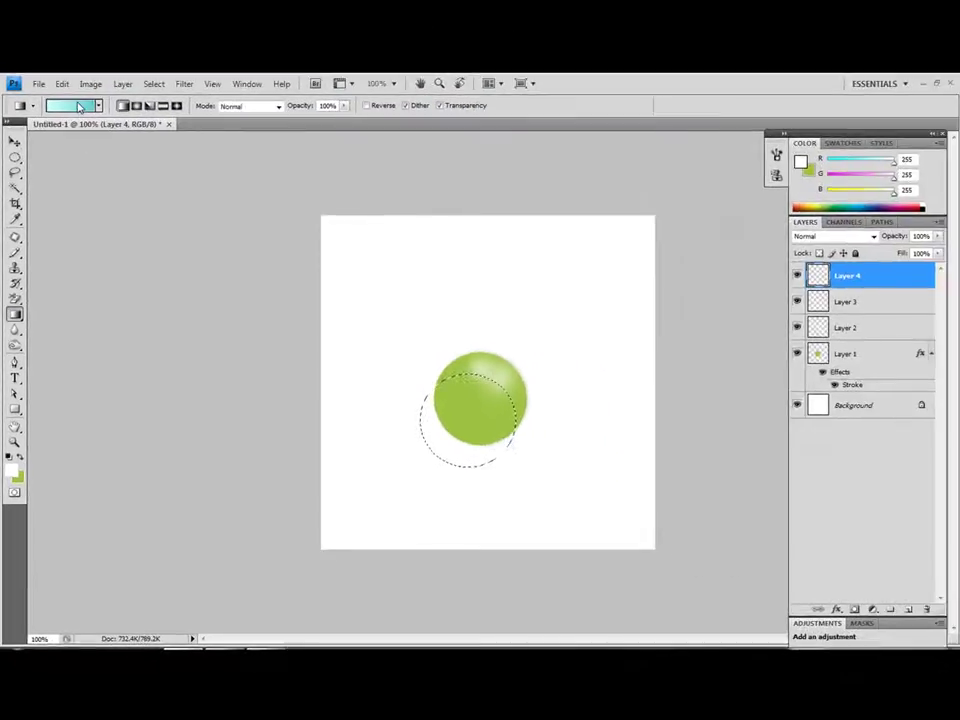
{"action": "left_click", "coordinate": [79, 107]}
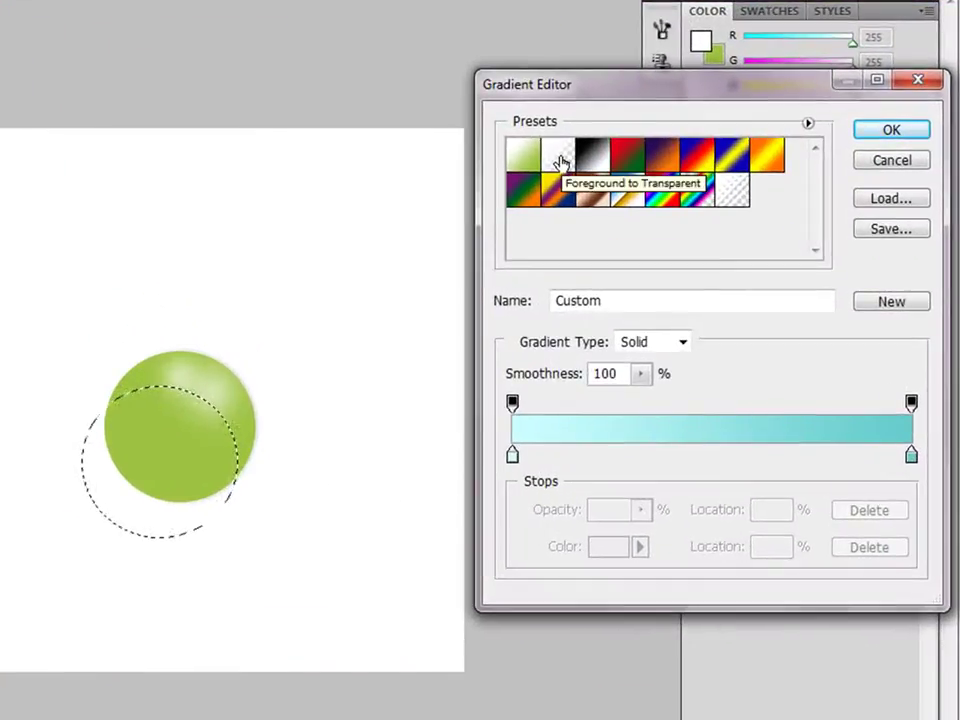
{"action": "left_click", "coordinate": [560, 160]}
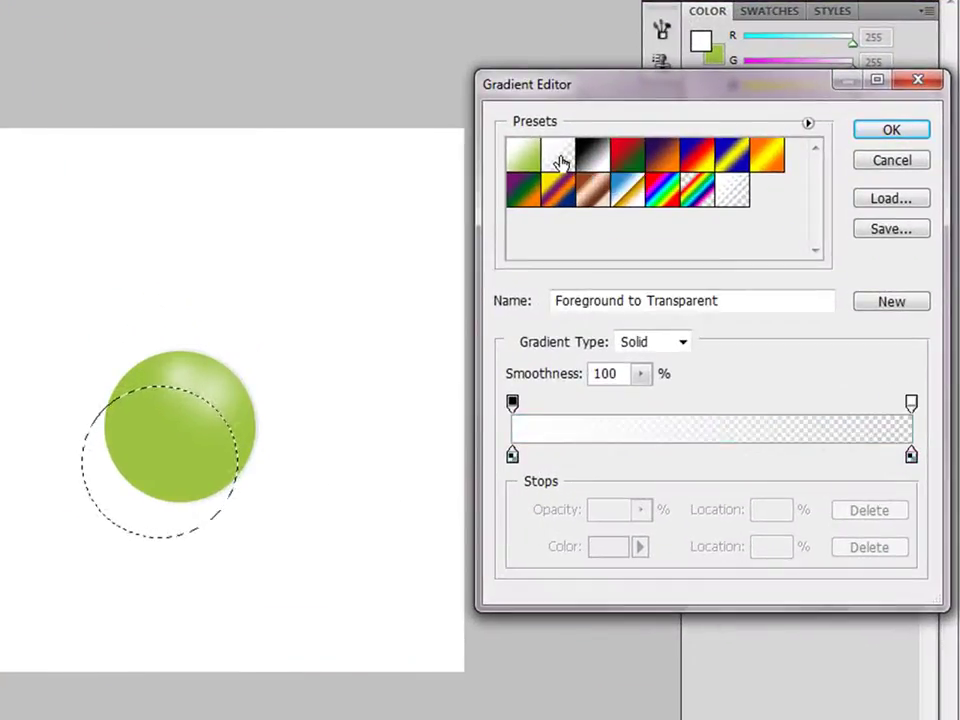
{"action": "left_click", "coordinate": [512, 457]}
{"action": "left_click", "coordinate": [600, 548]}
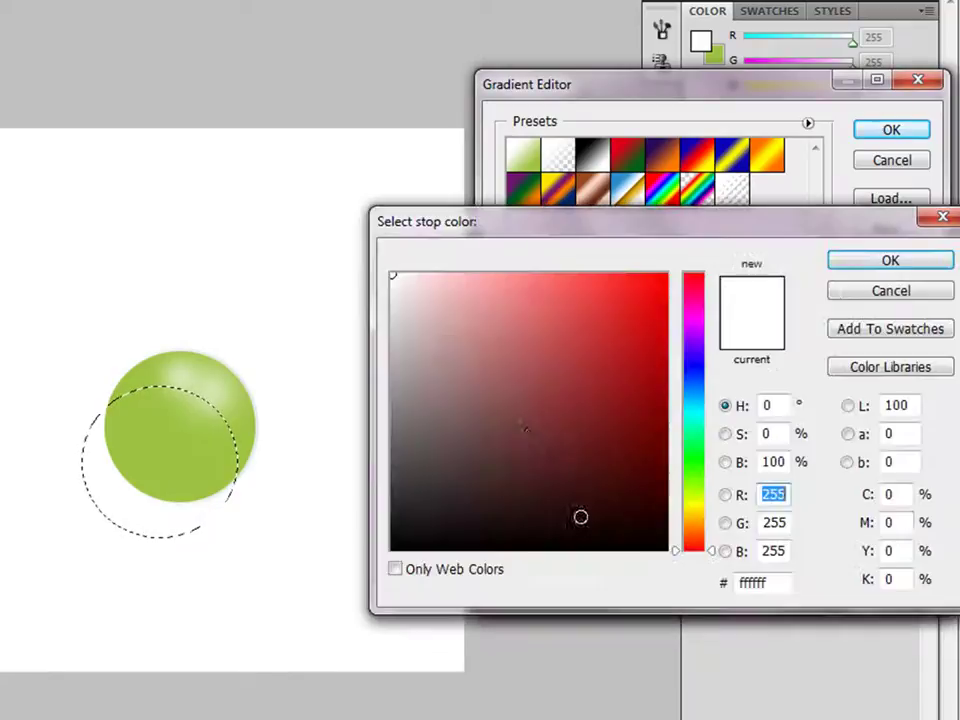
{"action": "left_click", "coordinate": [890, 262]}
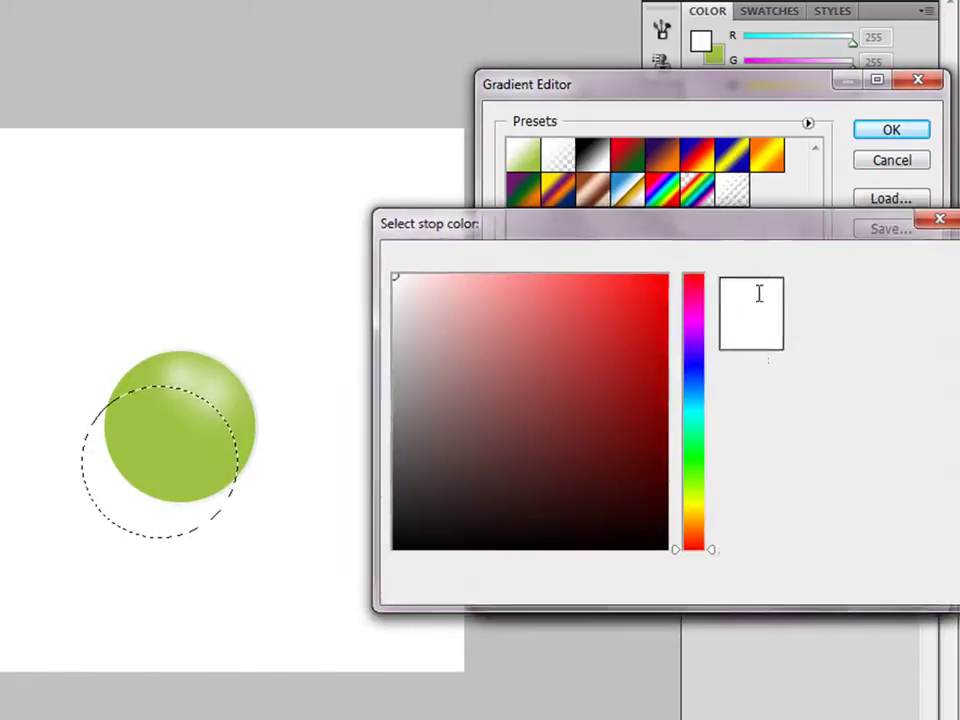
{"action": "left_click", "coordinate": [851, 139]}
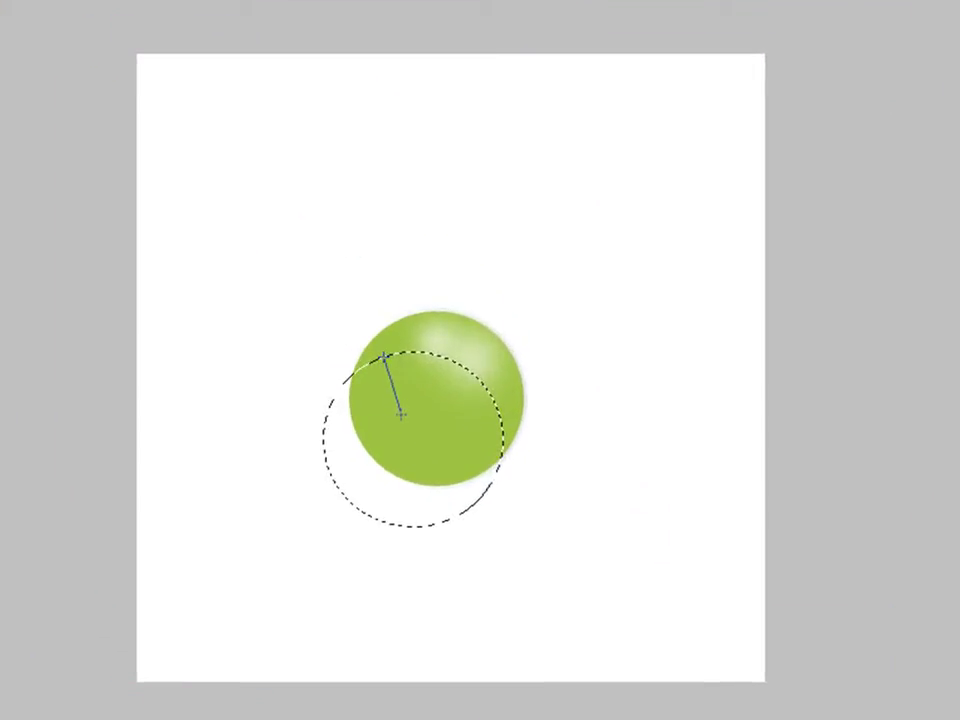
{"action": "left_click_drag", "start_coordinate": [384, 354], "coordinate": [398, 442]}
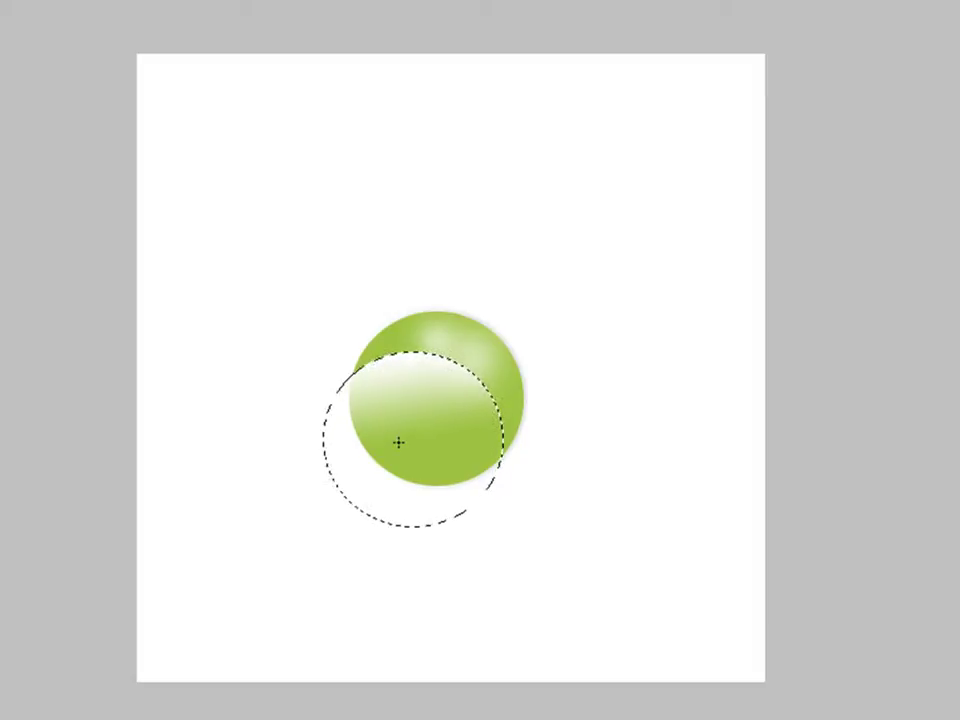
{"action": "key", "text": "ctrl+d"}
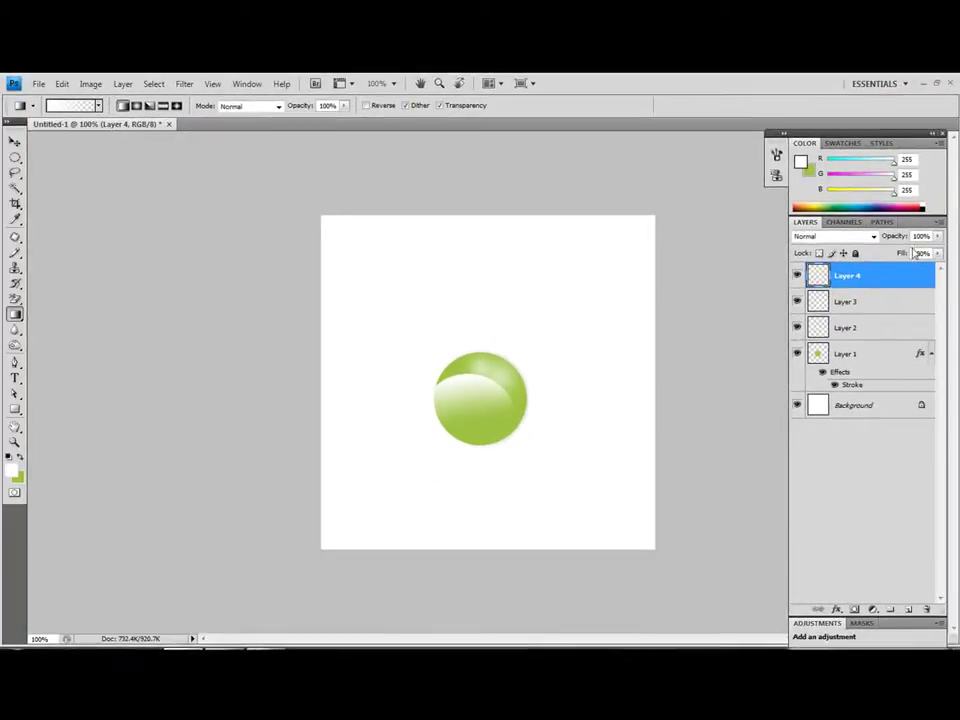
Try 57% opacity on the highlight layer, then step back to the bare circular selection.
{"action": "left_click", "coordinate": [920, 236]}
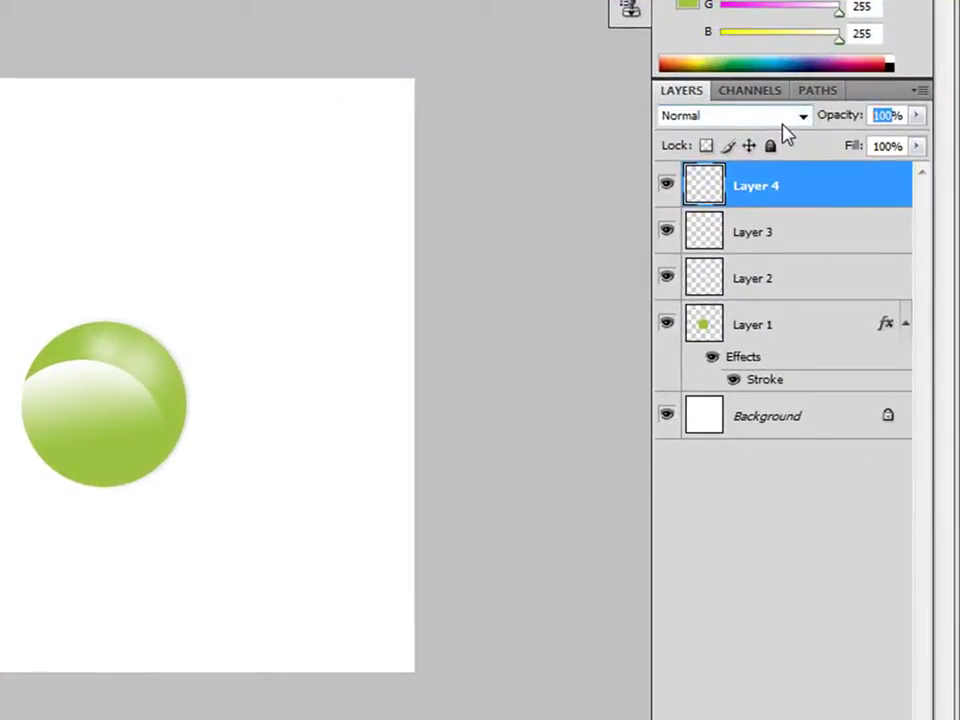
{"action": "type", "text": "57"}
{"action": "key", "text": "Return"}
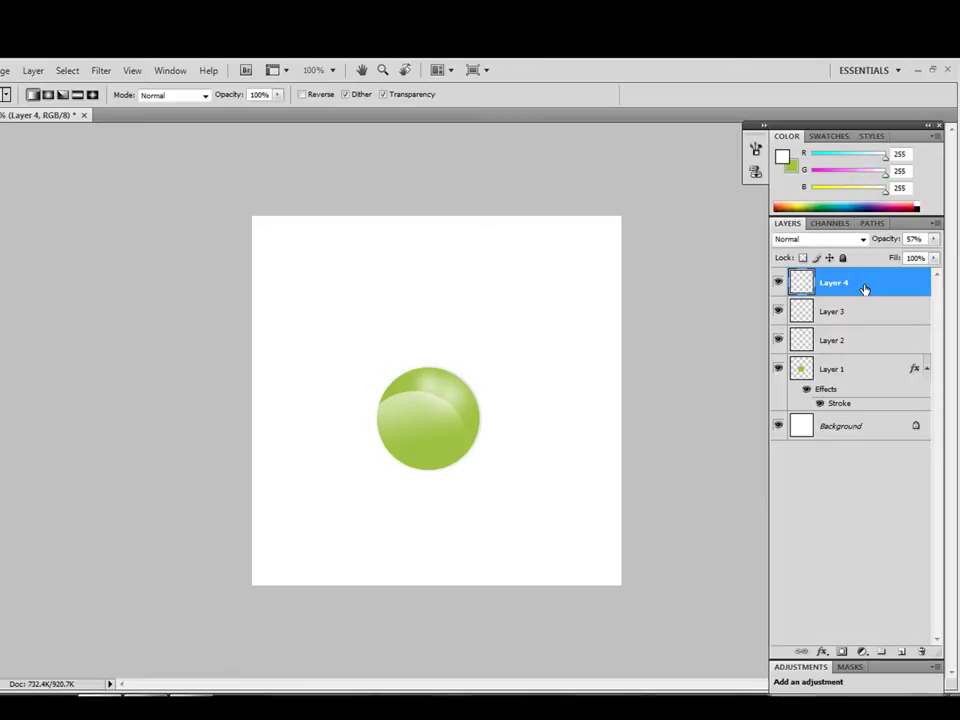
{"action": "key", "text": "ctrl+j"}
{"action": "key", "text": "ctrl+e"}
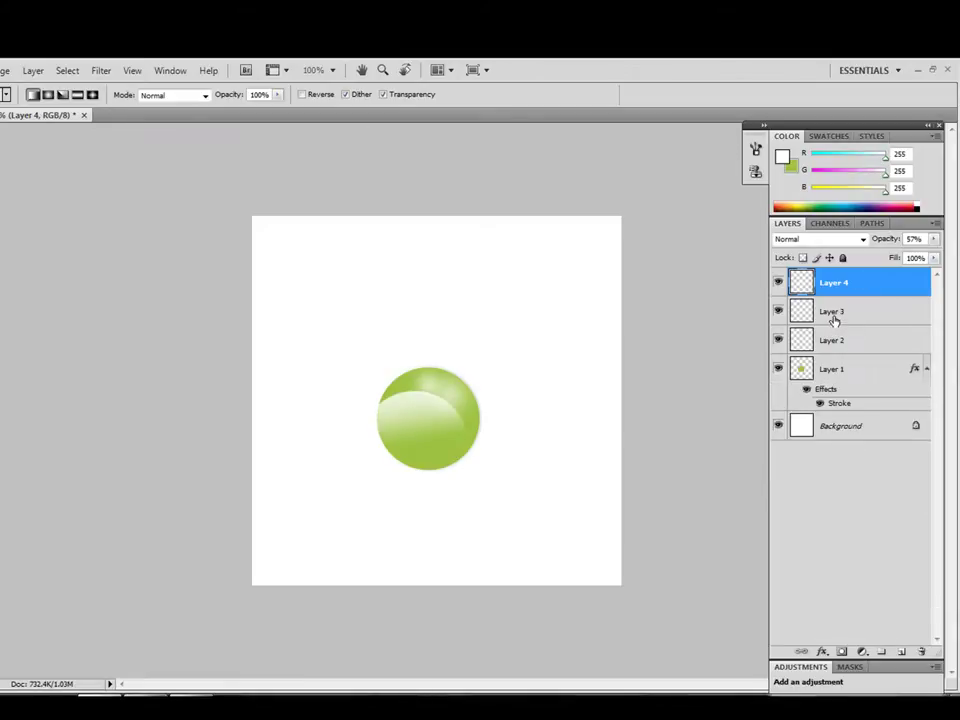
{"action": "key", "text": "ctrl+shift+d"}
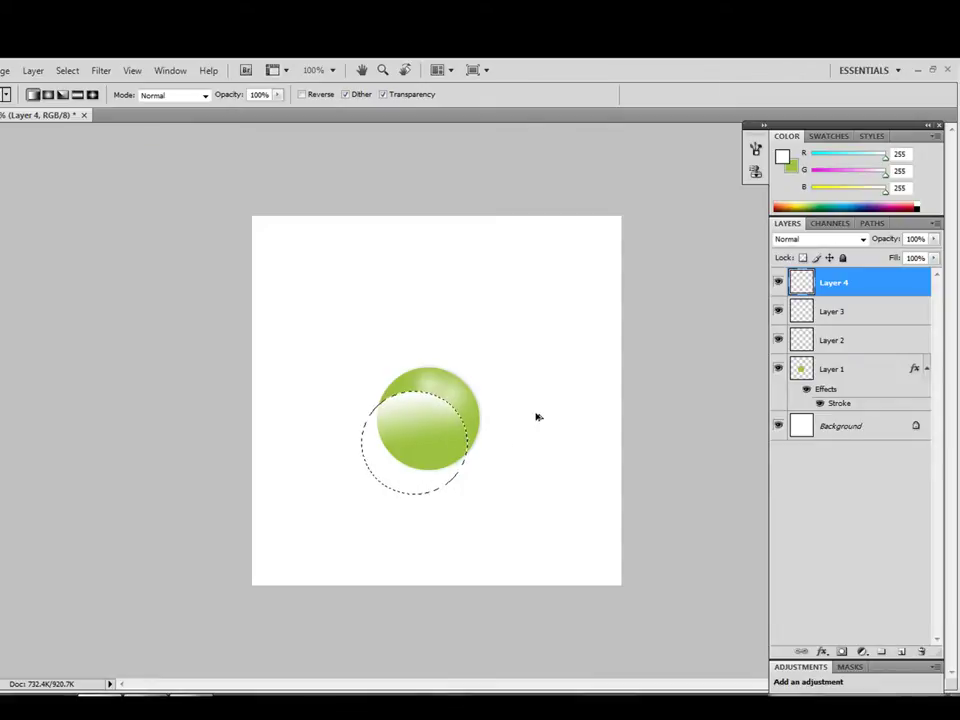
{"action": "key", "text": "Delete"}
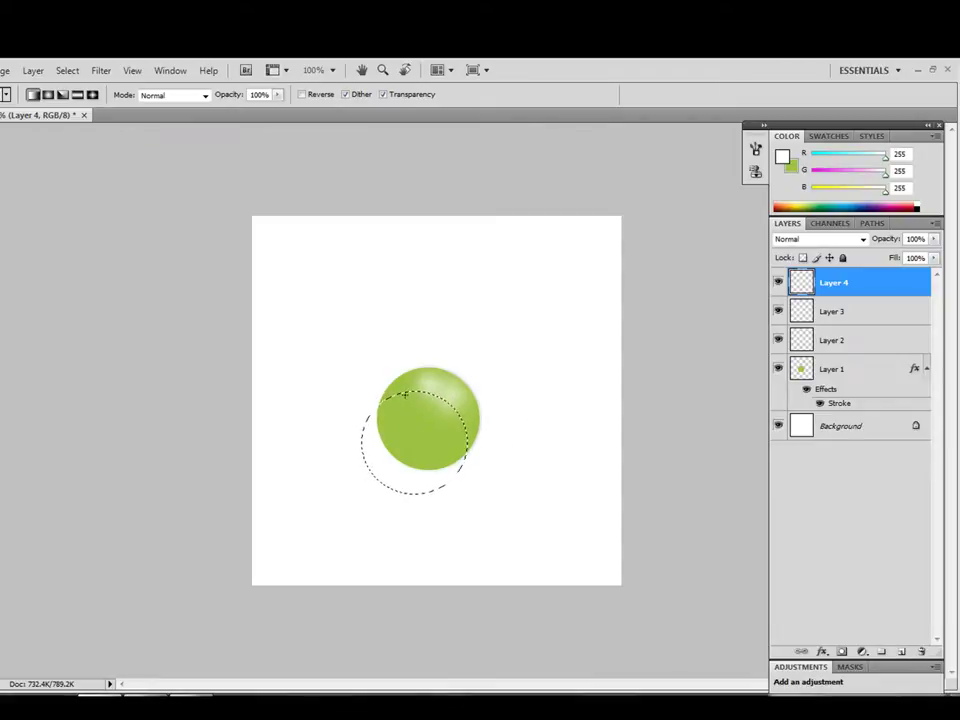
Redraw the white gradient inside the selection, deselect, and enter 57% layer opacity.
{"action": "left_click_drag", "start_coordinate": [404, 394], "coordinate": [404, 436]}
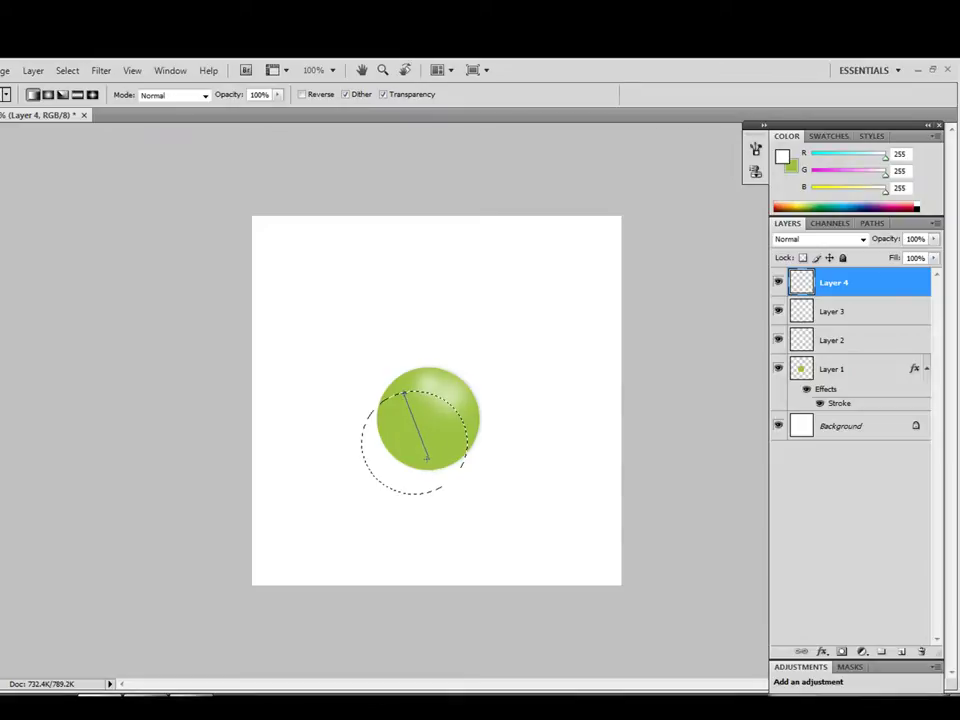
{"action": "left_click_drag", "start_coordinate": [425, 460], "coordinate": [425, 460]}
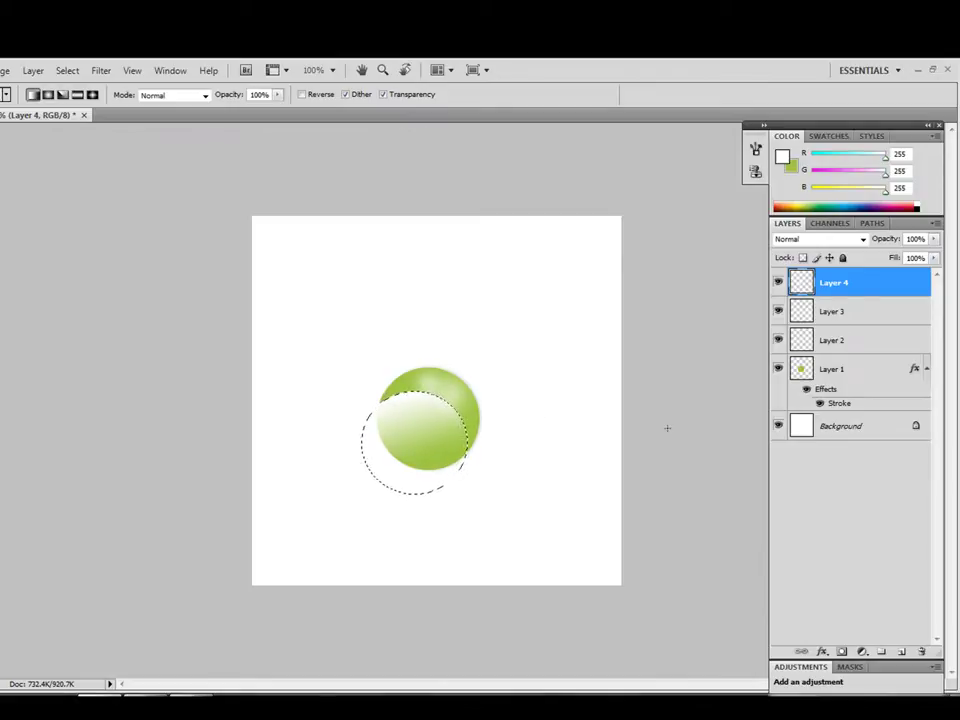
{"action": "key", "text": "ctrl+d"}
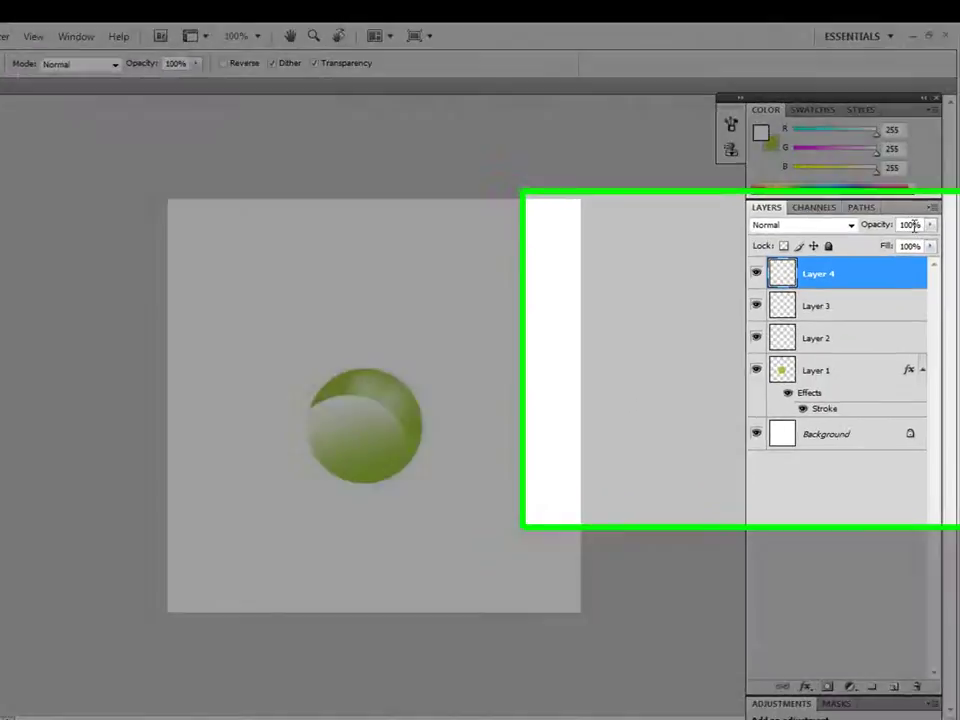
{"action": "left_click", "coordinate": [886, 241]}
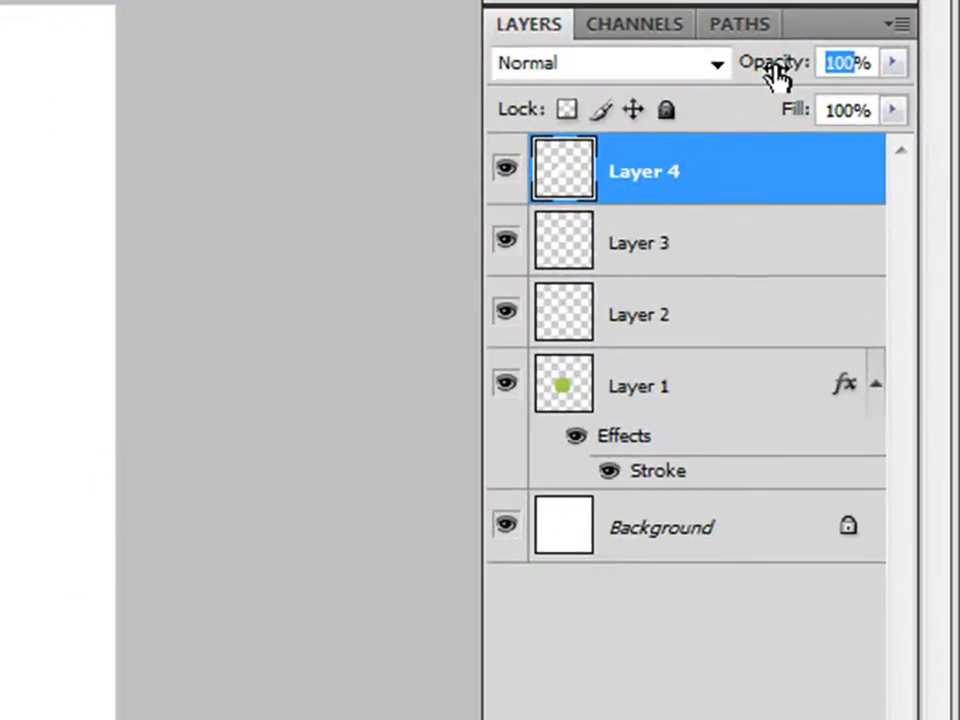
{"action": "type", "text": "57"}
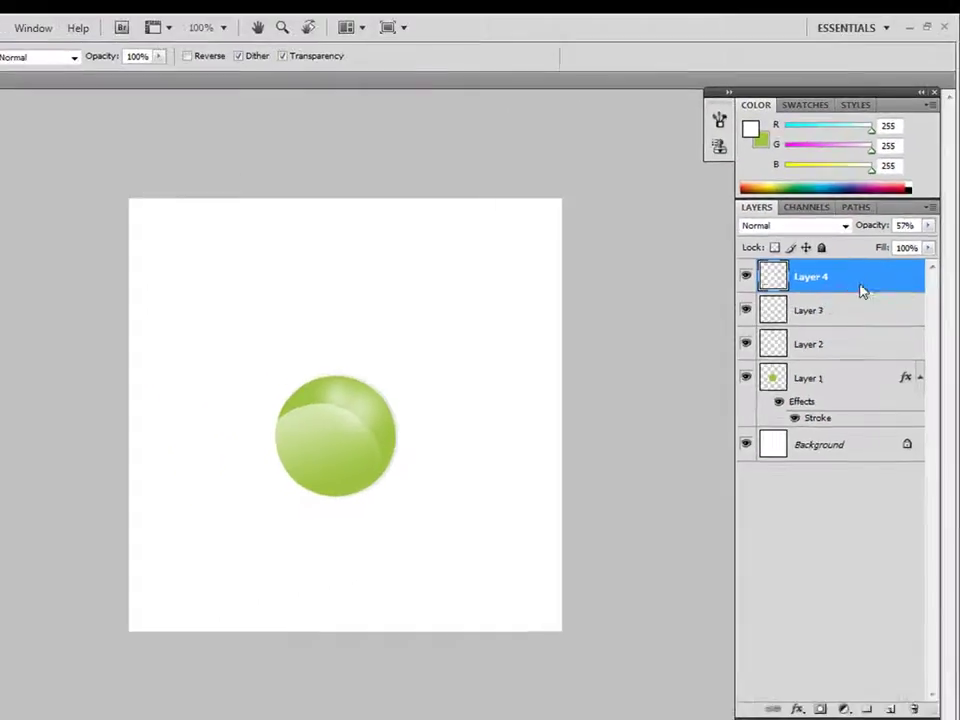
Duplicate Layer 4 as 'Layer 4 copy'.
{"action": "right_click", "coordinate": [862, 288]}
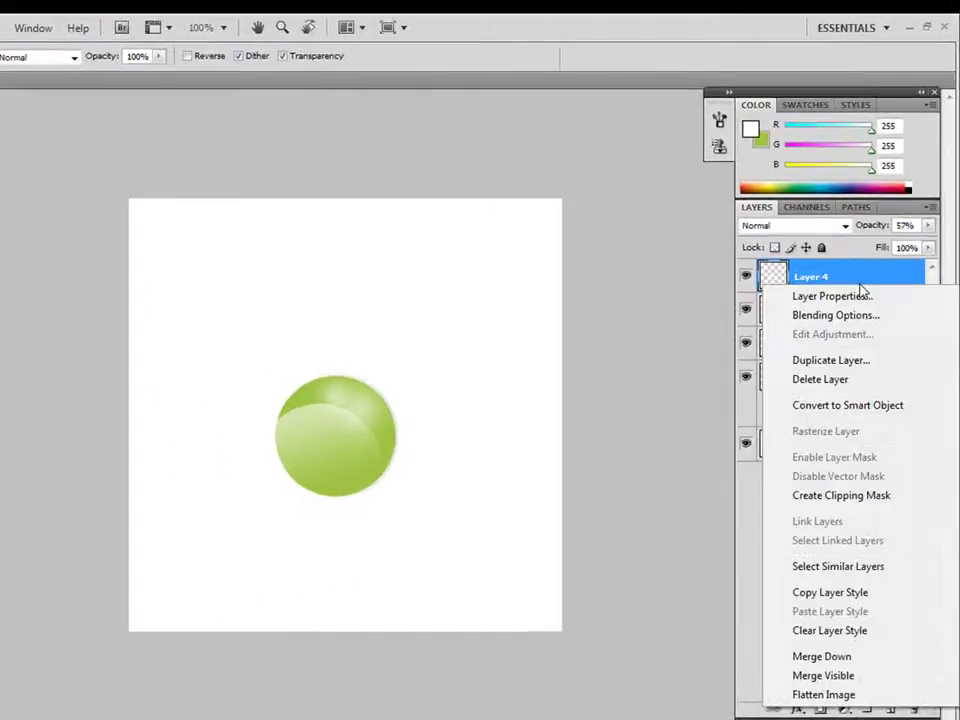
{"action": "left_click", "coordinate": [805, 362]}
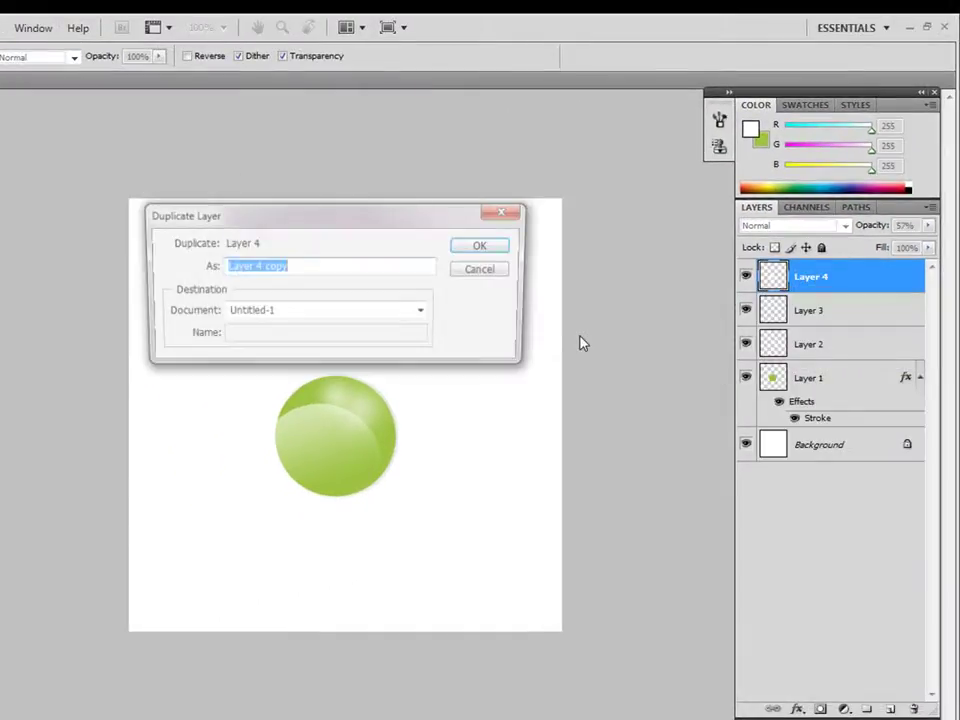
{"action": "left_click", "coordinate": [478, 249]}
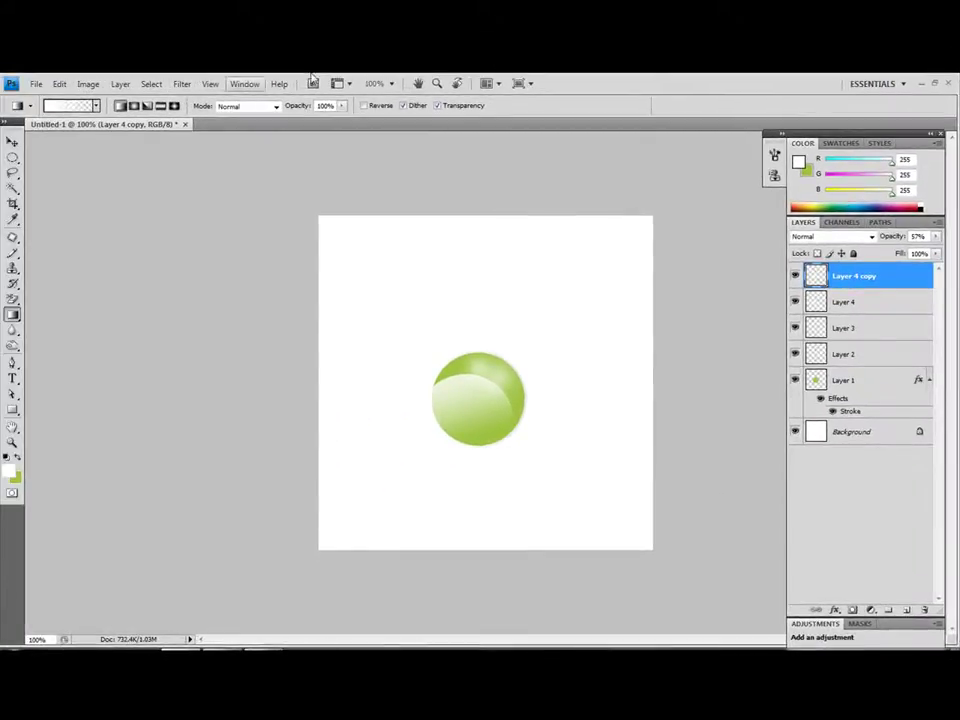
Merge Layer 4 and Layer 4 copy into a single layer.
{"action": "left_click", "coordinate": [857, 305], "text": "shift"}
{"action": "right_click", "coordinate": [858, 305]}
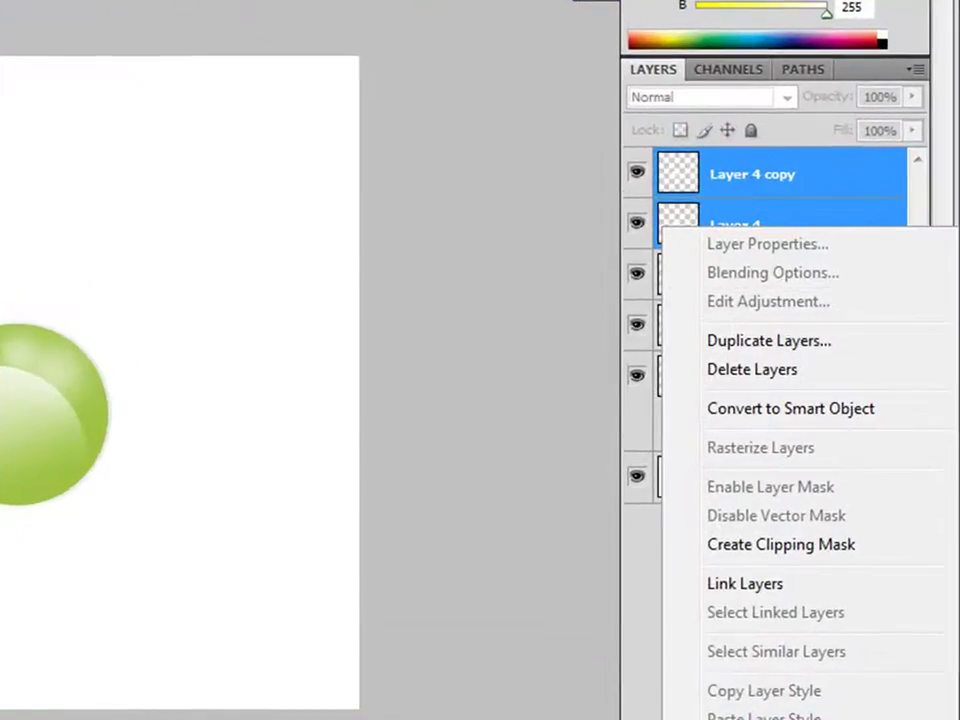
{"action": "key", "text": "ctrl+e"}
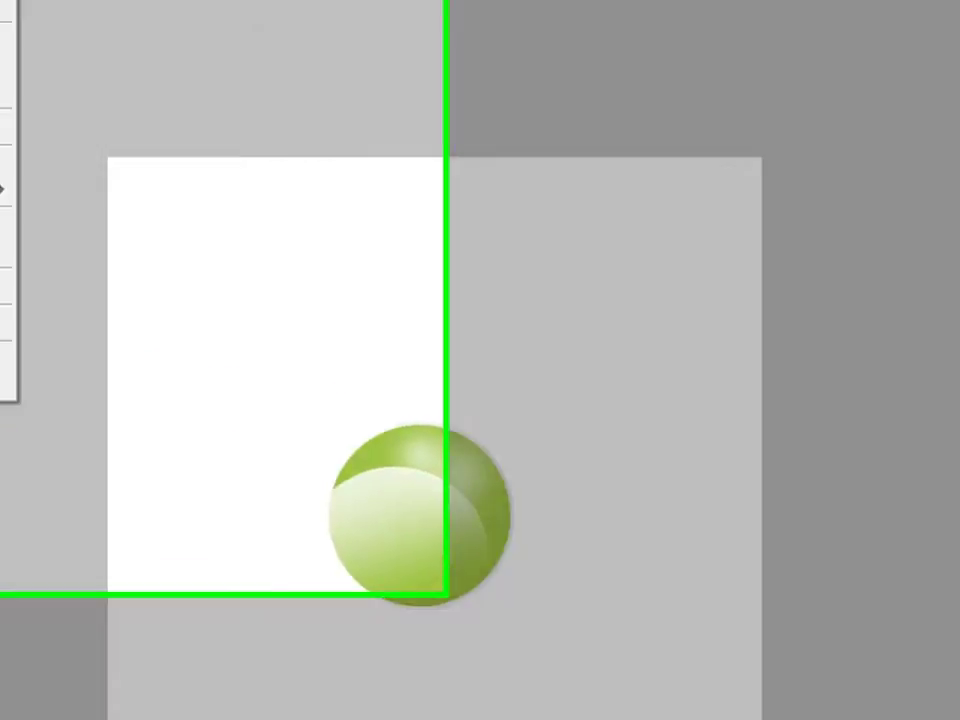
Apply a Gaussian Blur of about 2.1 px radius to the Layer 4 copy highlight.
{"action": "left_click", "coordinate": [290, 32]}
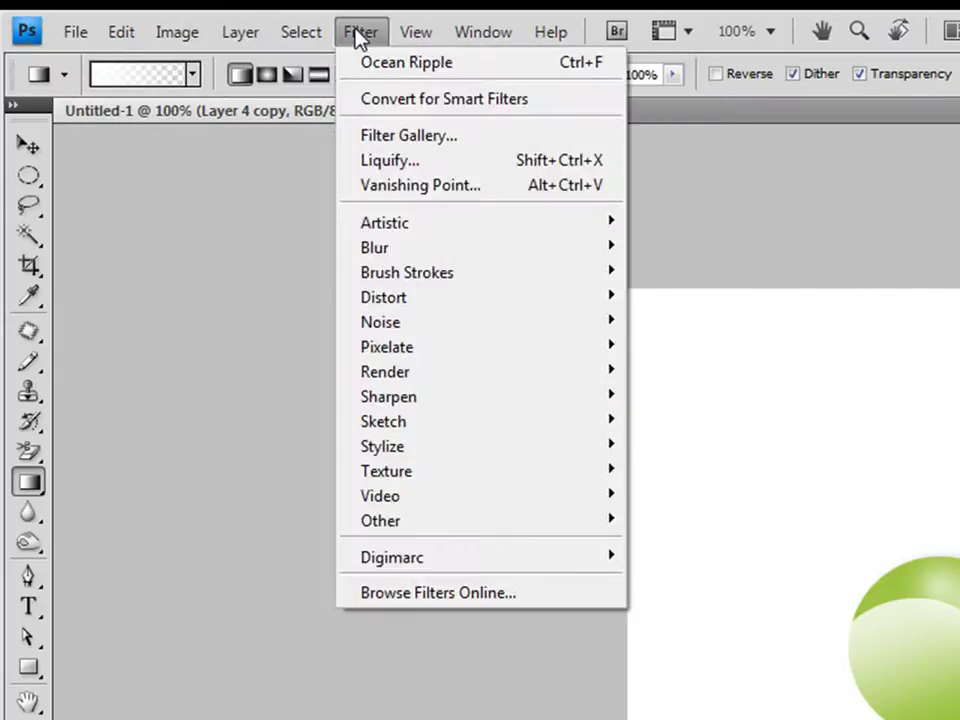
{"action": "mouse_move", "coordinate": [480, 247]}
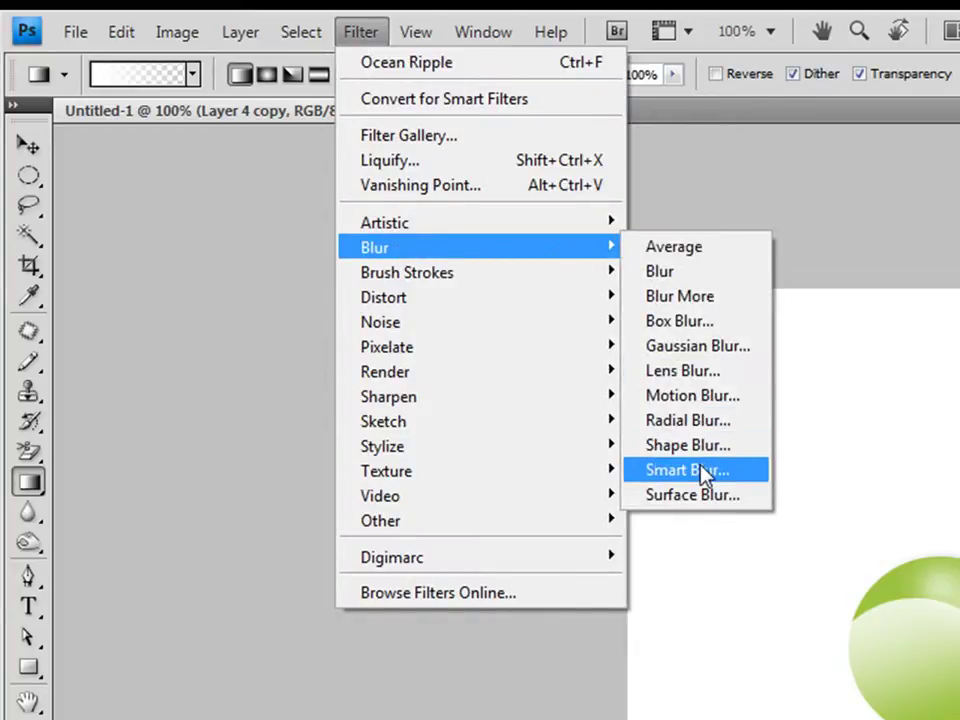
{"action": "left_click", "coordinate": [699, 348]}
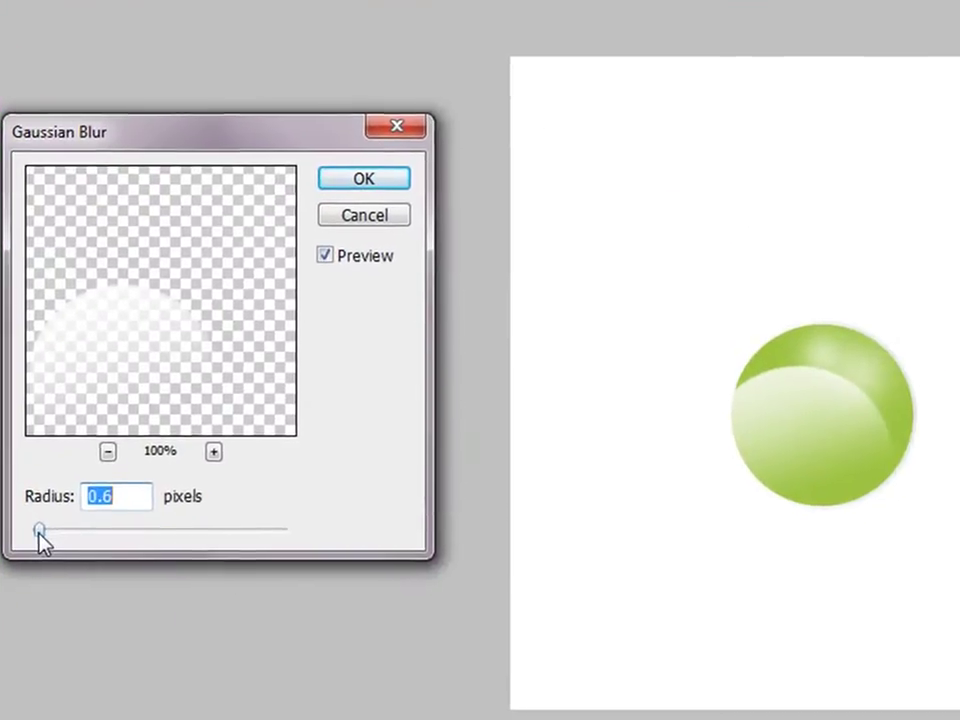
{"action": "left_click_drag", "start_coordinate": [40, 531], "coordinate": [60, 531]}
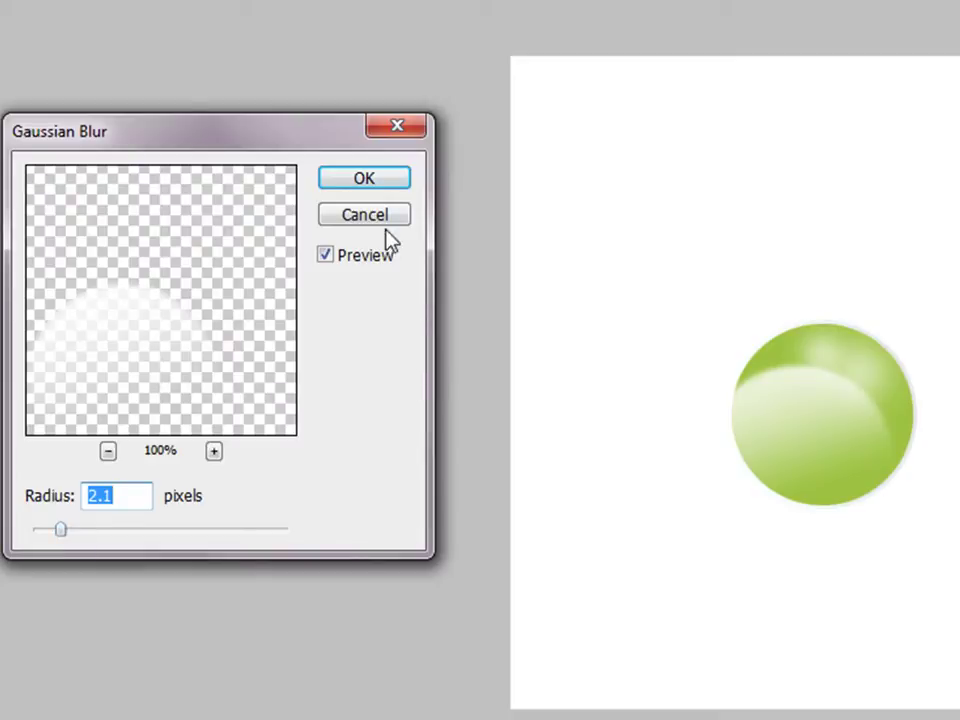
{"action": "left_click", "coordinate": [364, 179]}
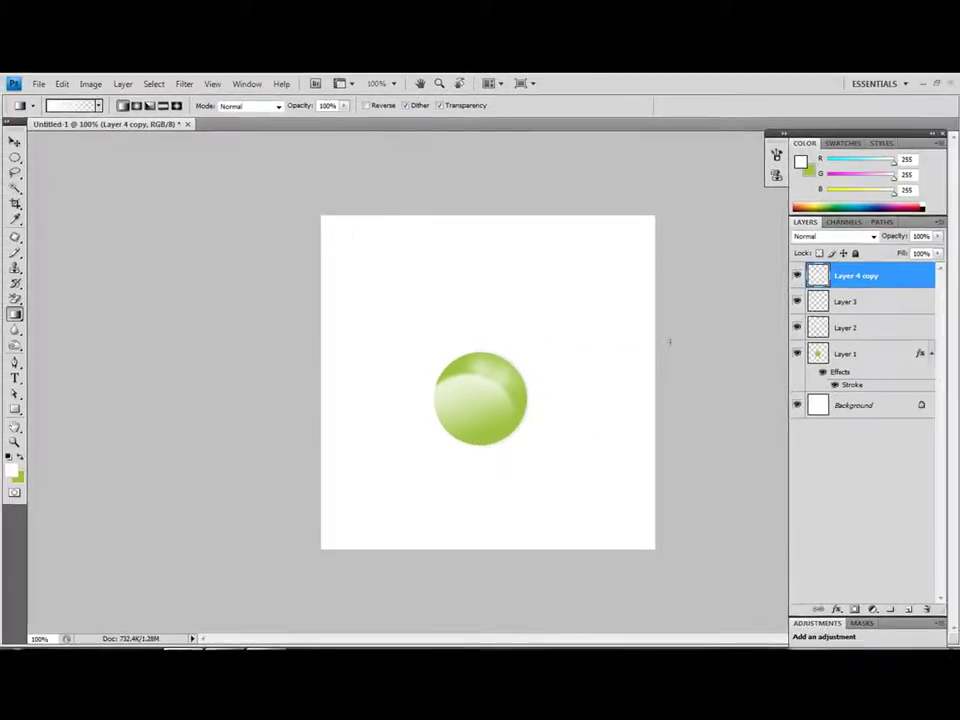
Duplicate Layer 1, the green sphere layer.
{"action": "key", "text": "r"}
{"action": "left_click", "coordinate": [845, 353]}
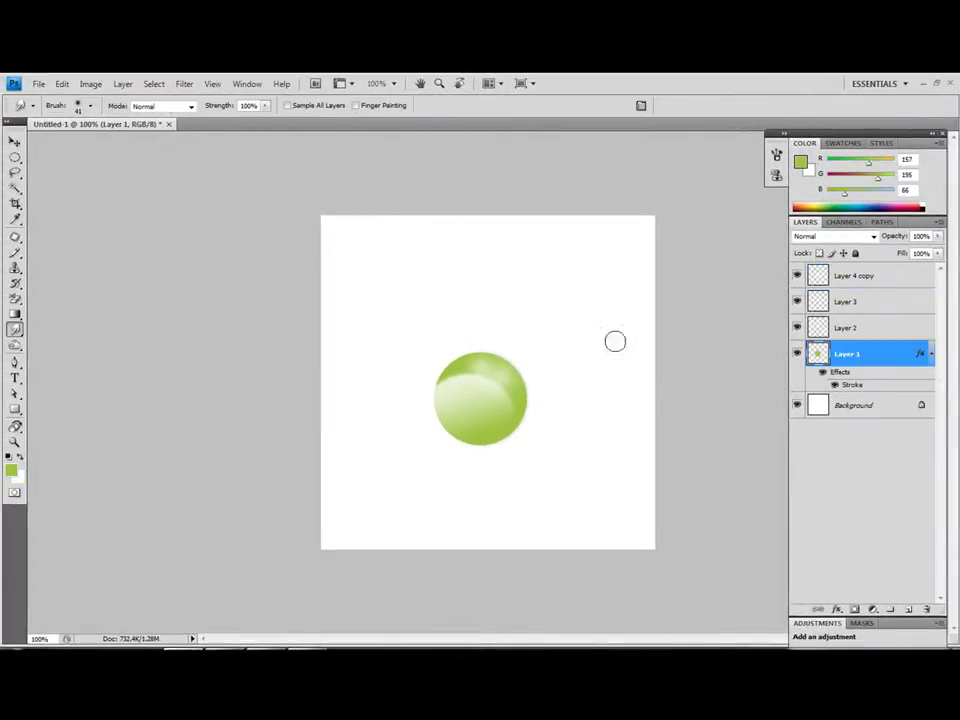
{"action": "right_click", "coordinate": [890, 353]}
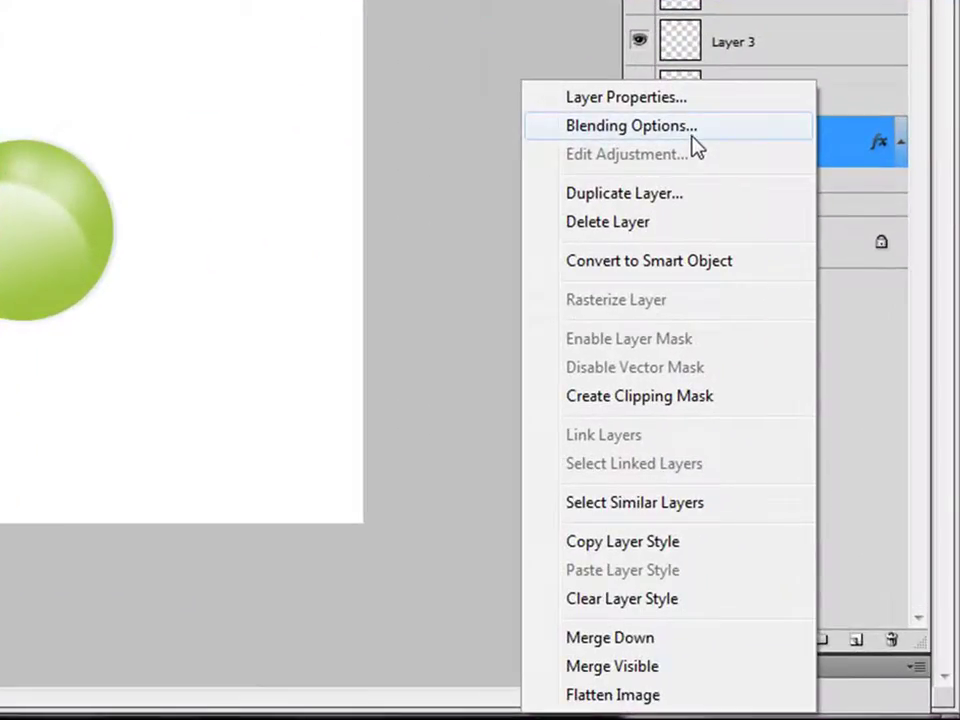
{"action": "left_click", "coordinate": [668, 194]}
{"action": "left_click", "coordinate": [700, 118]}
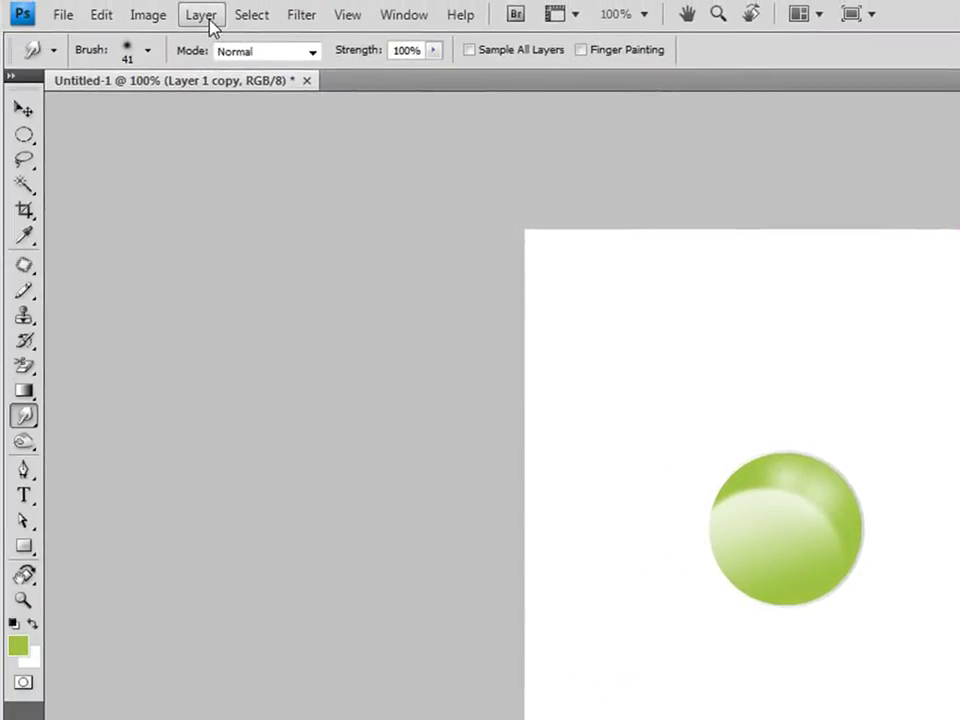
Shift the copy's hue to about -23 with Hue/Saturation, turning the ball yellow-gold.
{"action": "left_click", "coordinate": [205, 16]}
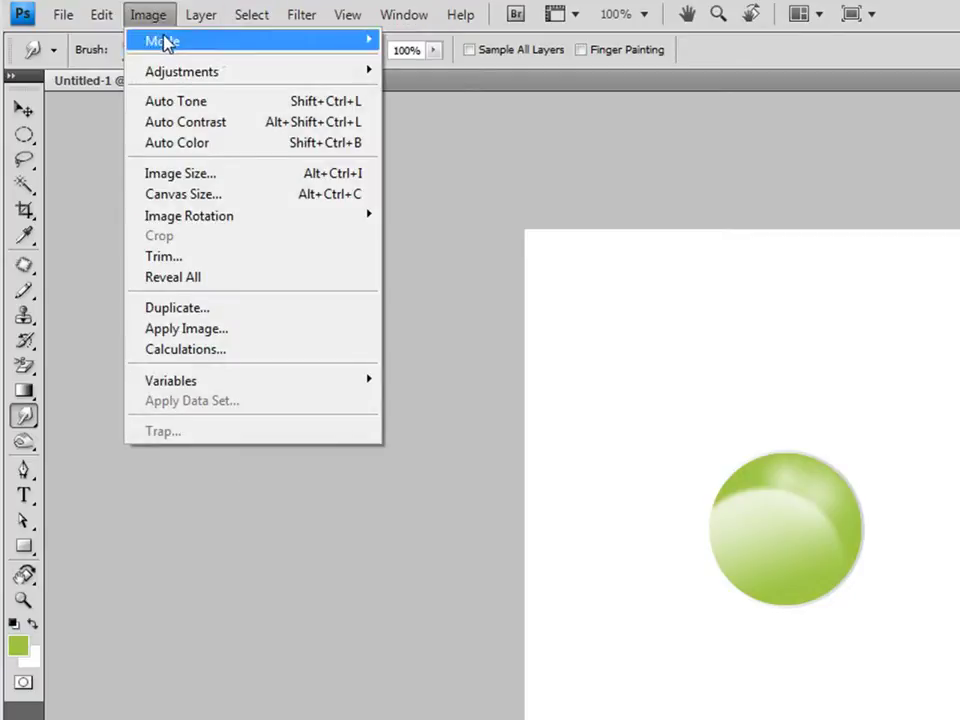
{"action": "mouse_move", "coordinate": [182, 71]}
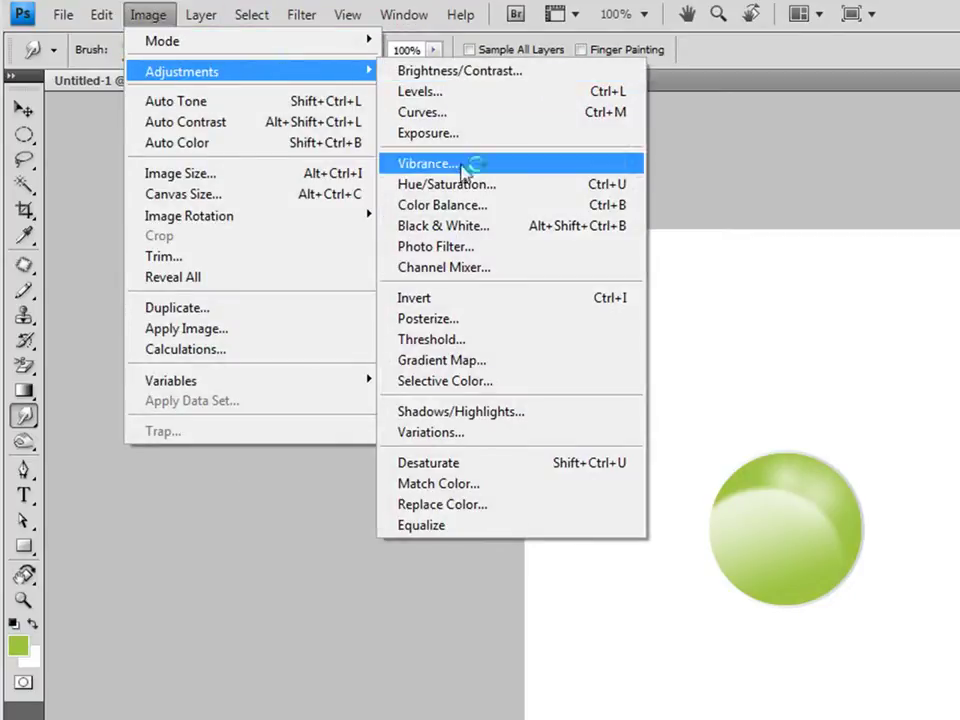
{"action": "left_click", "coordinate": [466, 185]}
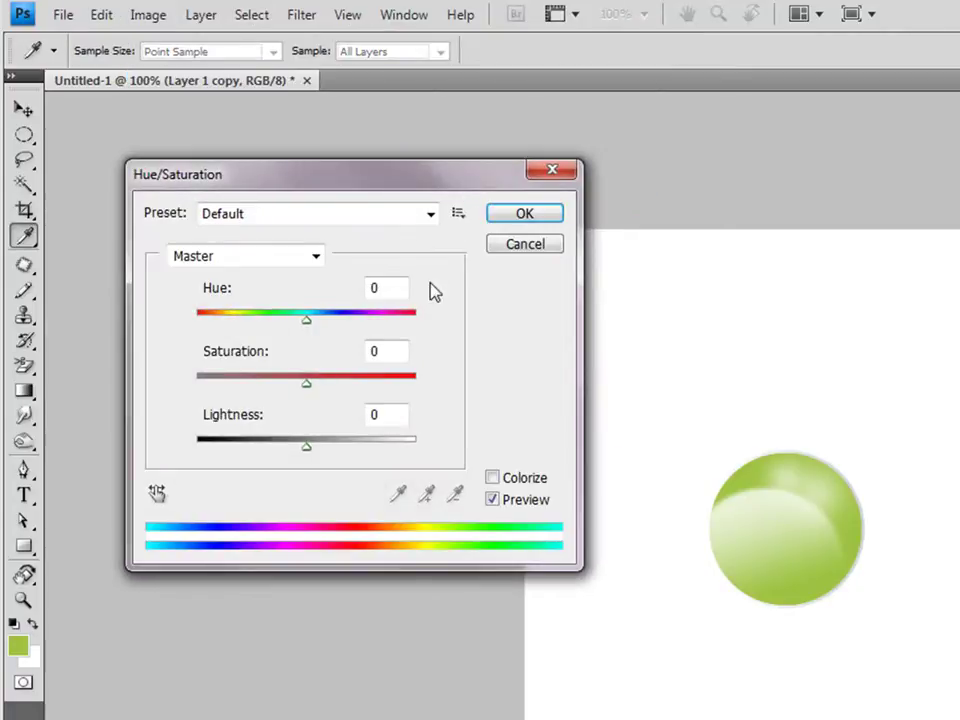
{"action": "mouse_move", "coordinate": [306, 330]}
{"action": "left_mouse_down"}
{"action": "mouse_move", "coordinate": [274, 334]}
{"action": "mouse_move", "coordinate": [405, 336]}
{"action": "mouse_move", "coordinate": [246, 343]}
{"action": "mouse_move", "coordinate": [284, 345]}
{"action": "left_mouse_up"}
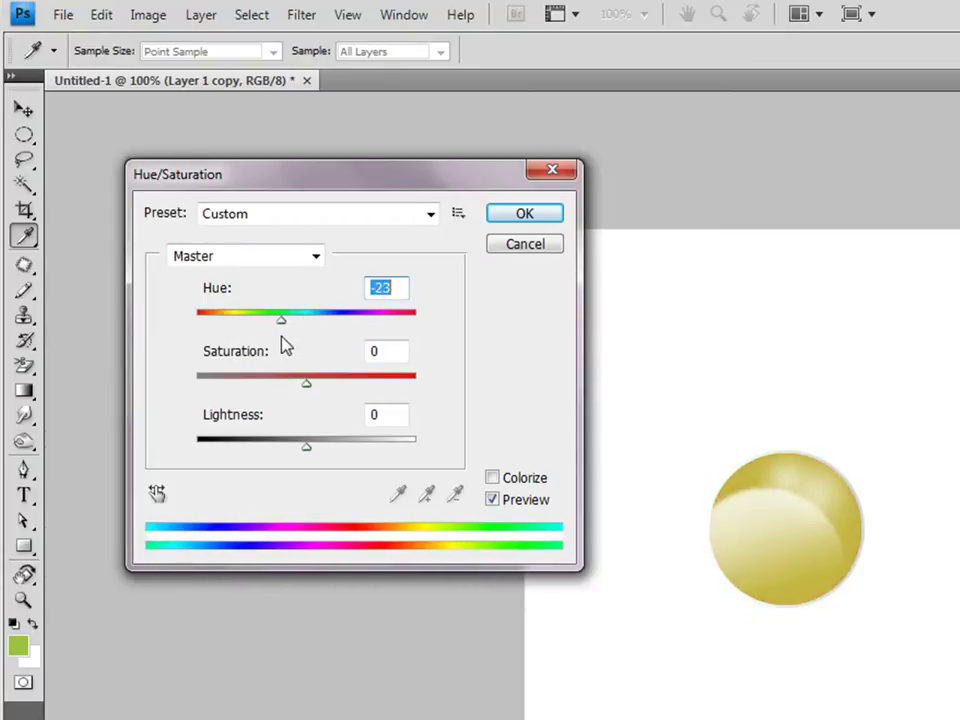
{"action": "left_click", "coordinate": [506, 218]}
{"action": "key", "text": "r"}
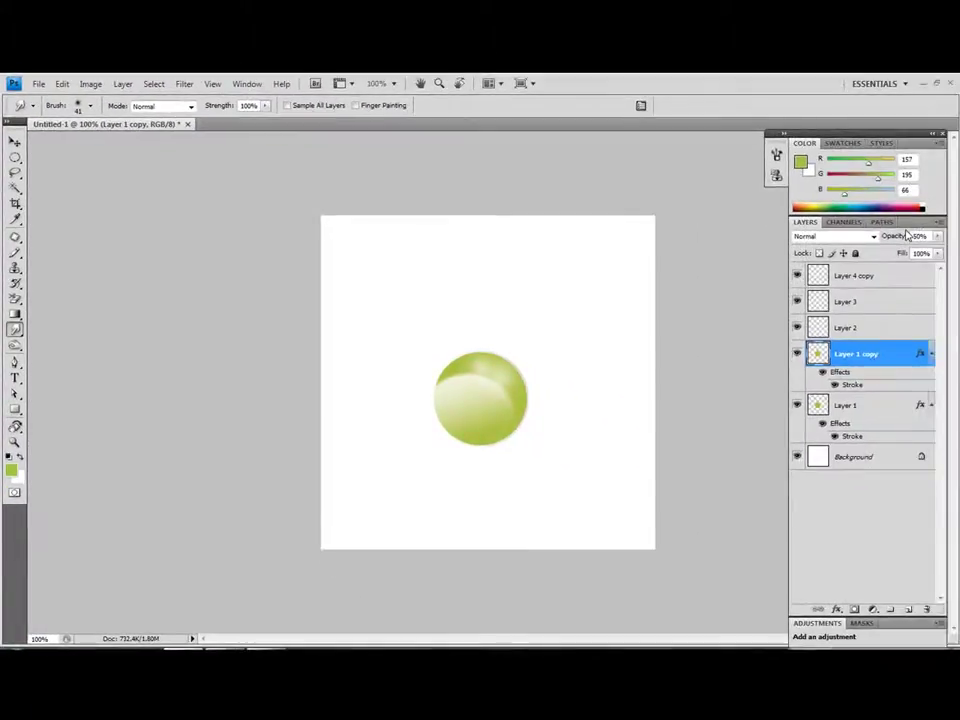
Set opacity to 100%, hide Layer 1 copy, then delete that layer.
{"action": "left_click", "coordinate": [919, 236]}
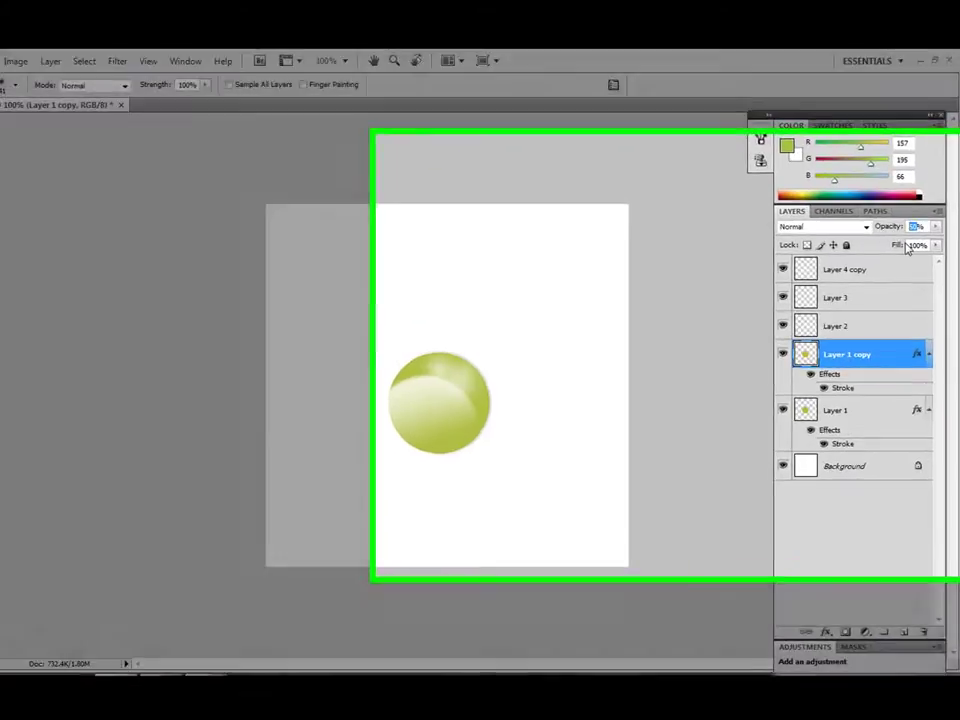
{"action": "type", "text": "100"}
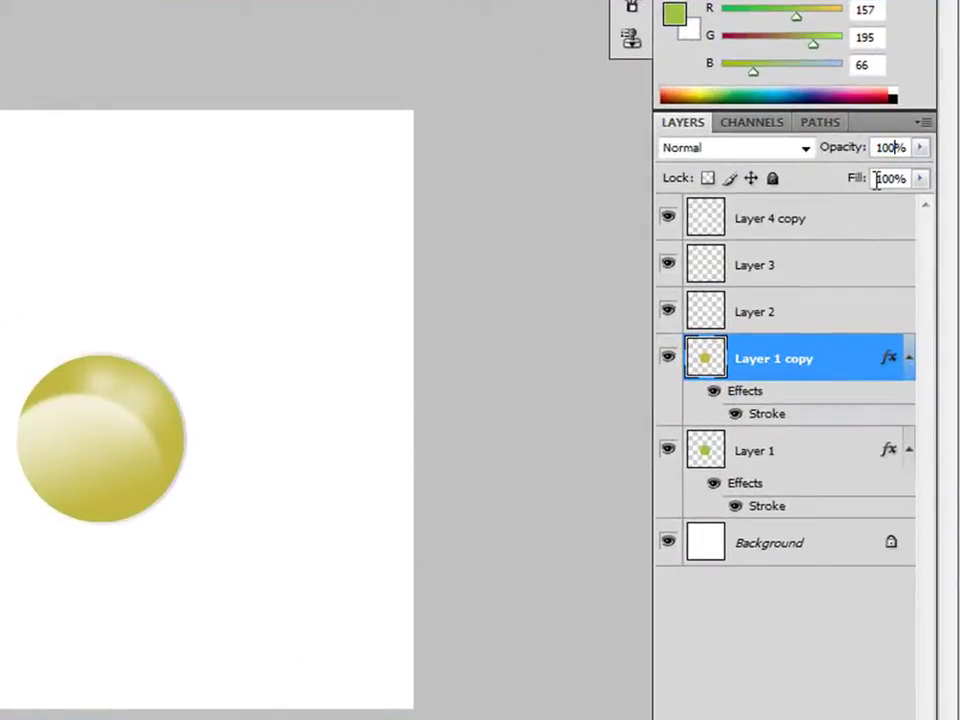
{"action": "left_click", "coordinate": [668, 358]}
{"action": "right_click", "coordinate": [840, 372]}
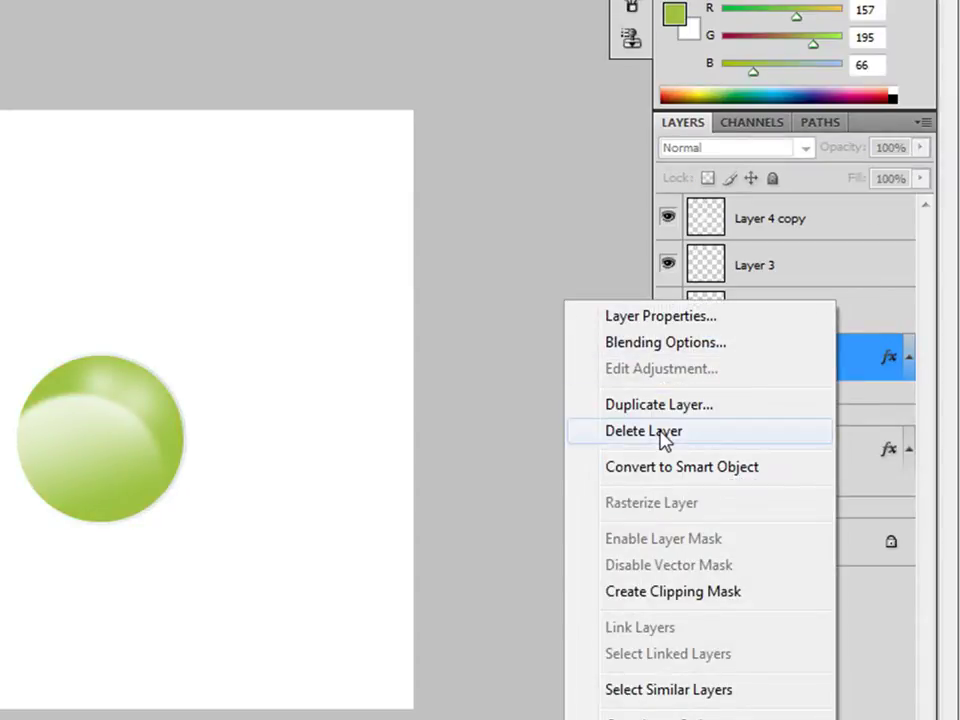
{"action": "left_click", "coordinate": [661, 434]}
{"action": "left_click", "coordinate": [73, 251]}
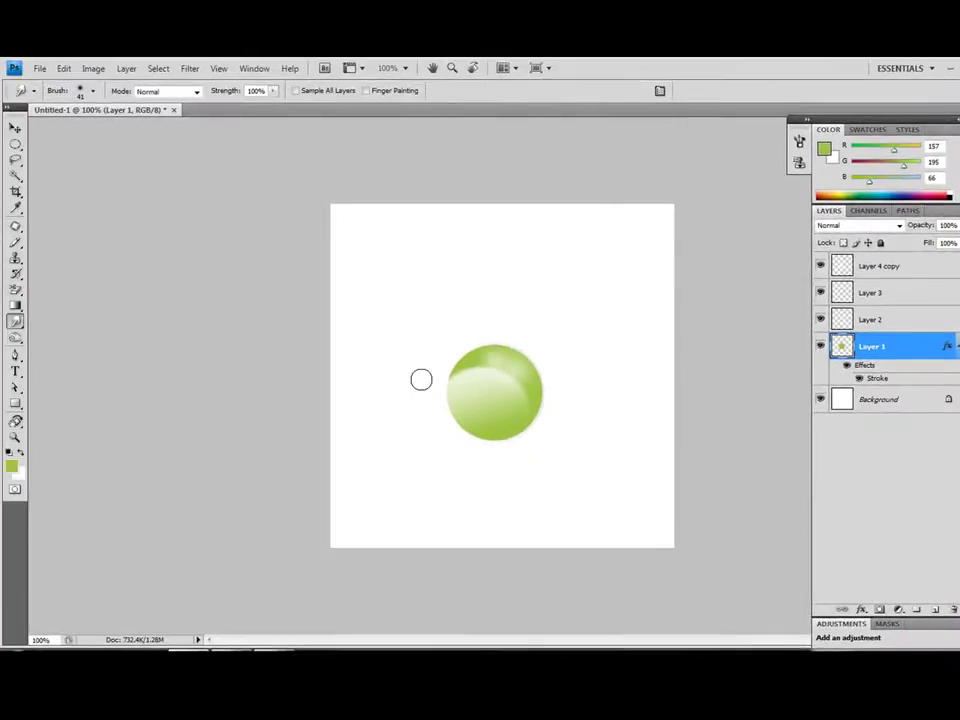
Select Layer 4 copy and set its opacity to 57%.
{"action": "key", "text": "alt+shift+bracketright"}
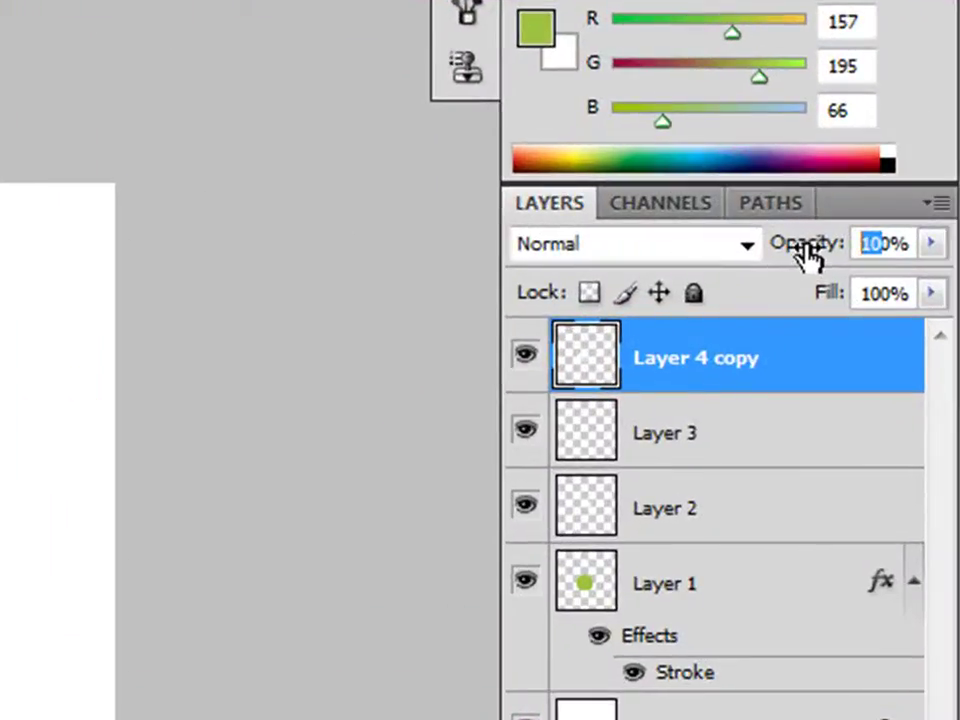
{"action": "key", "text": "BackSpace"}
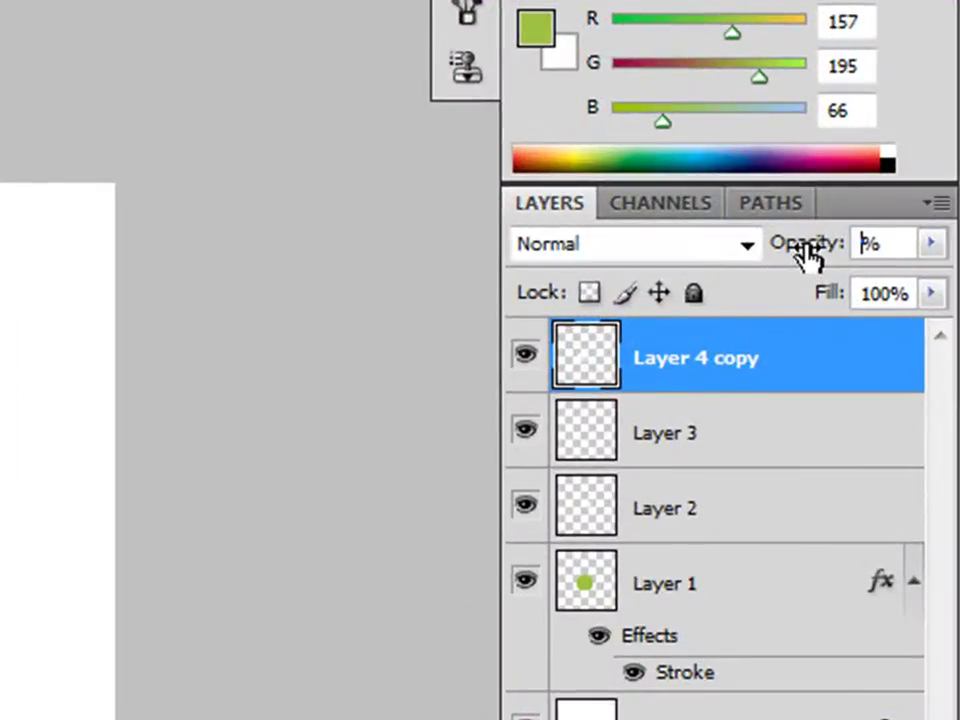
{"action": "type", "text": "57"}
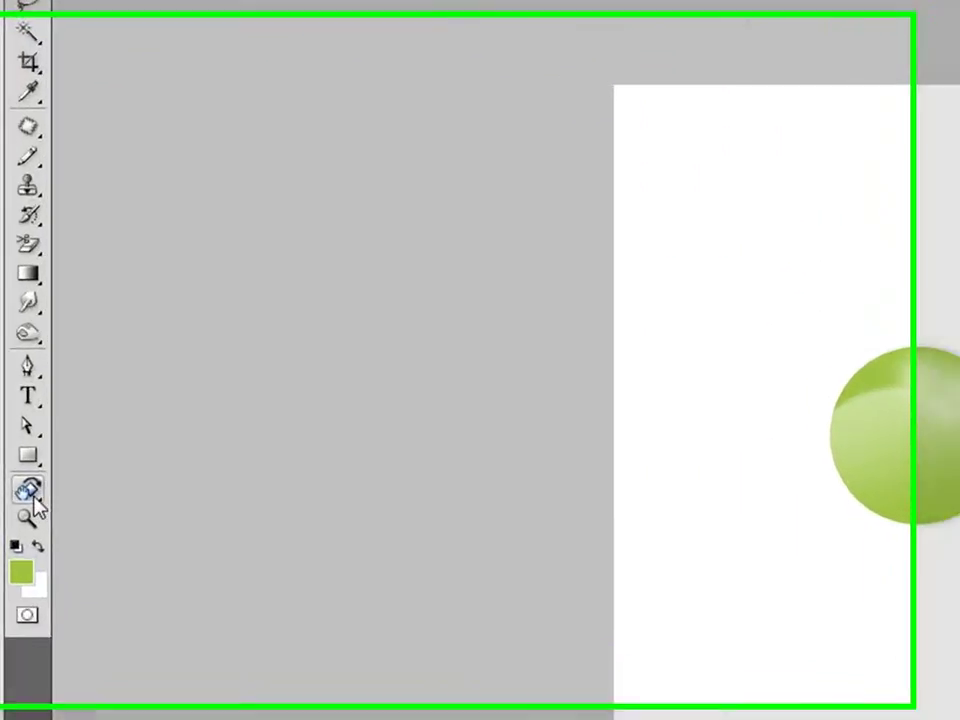
Choose the Sponge Tool with a 50 px brush diameter.
{"action": "left_click", "coordinate": [31, 463]}
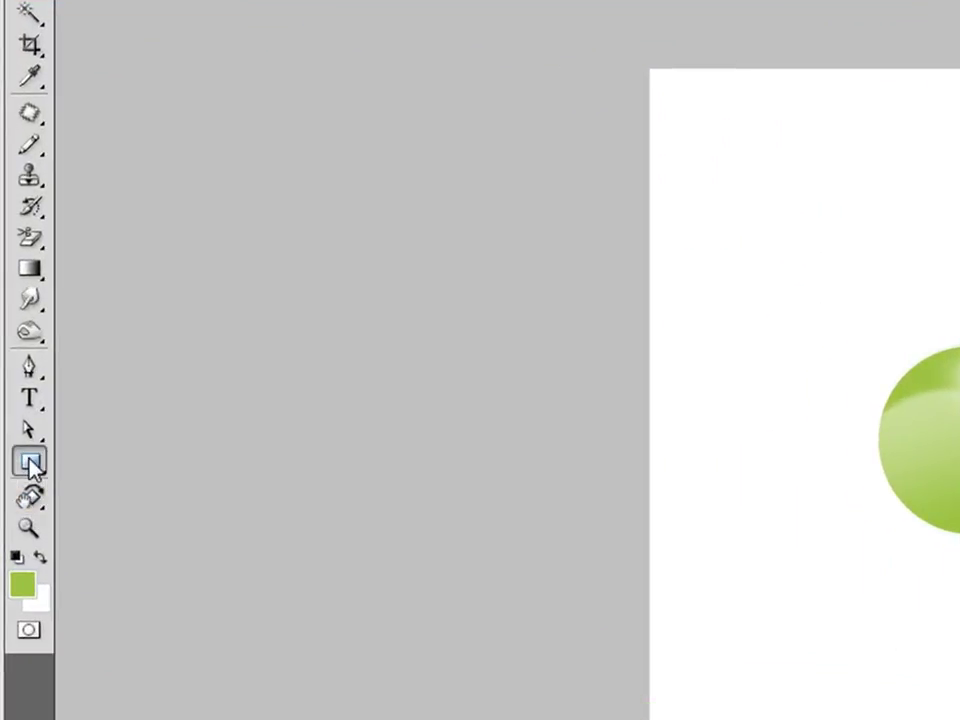
{"action": "left_click", "coordinate": [30, 334]}
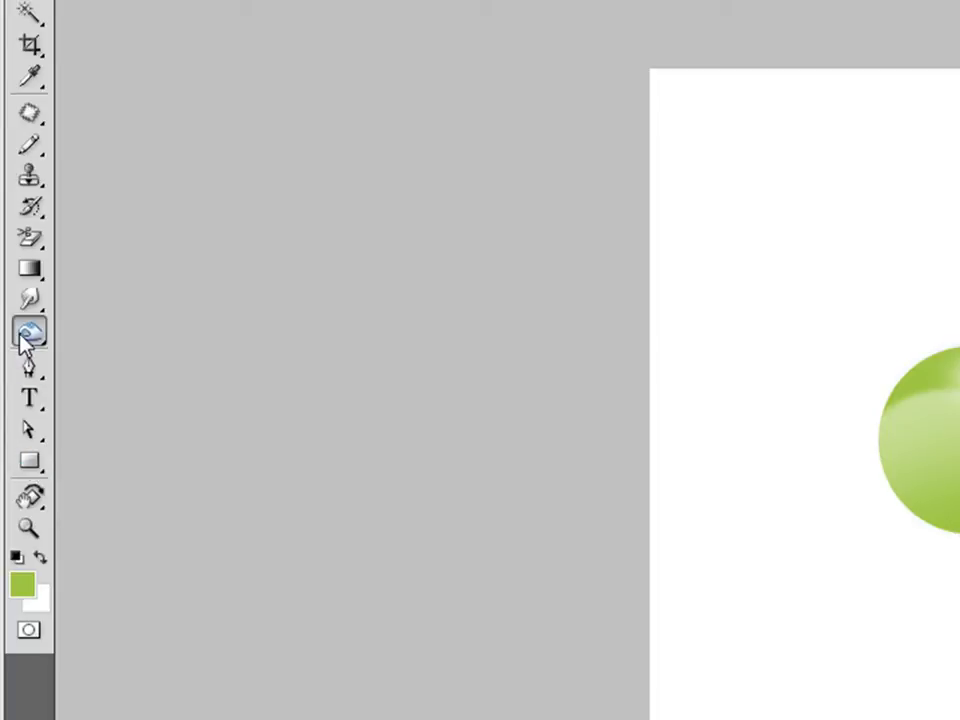
{"action": "left_click", "coordinate": [124, 379]}
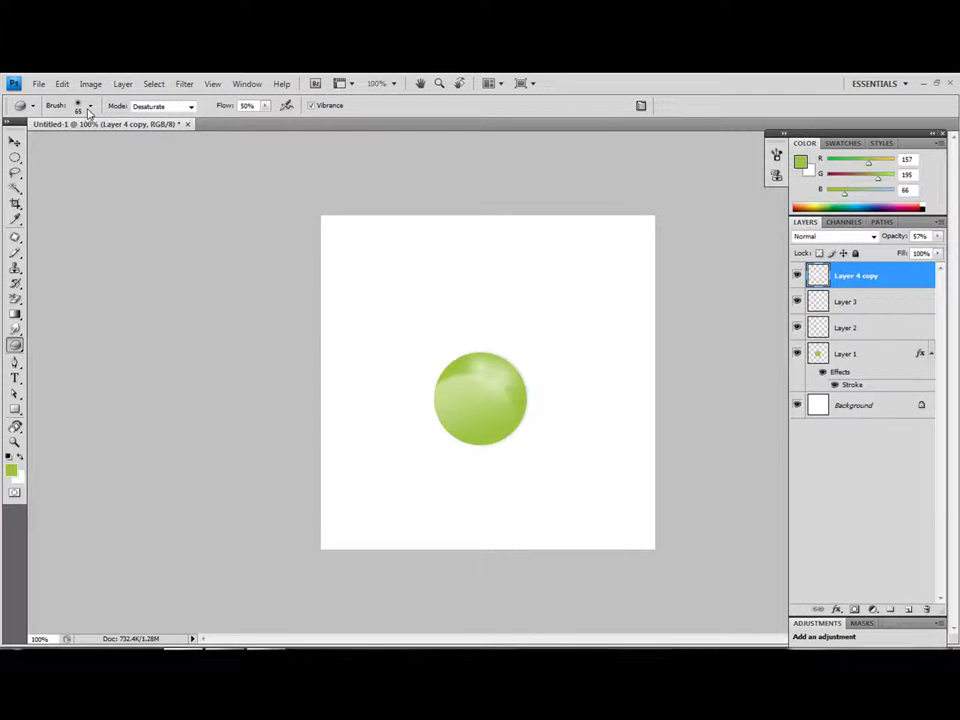
{"action": "left_click", "coordinate": [90, 108]}
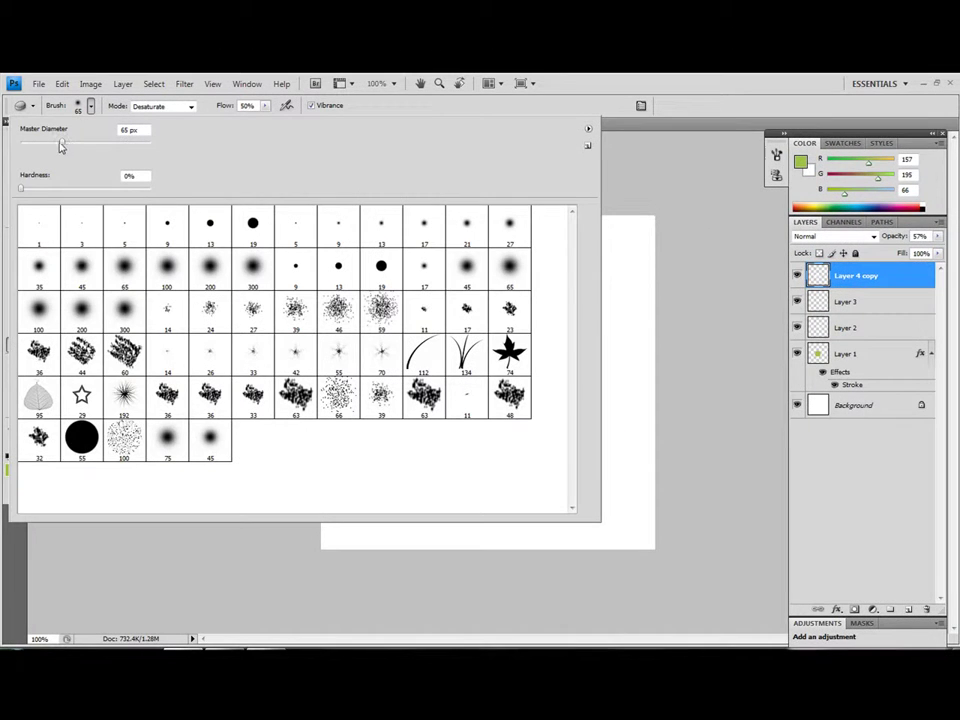
{"action": "double_click", "coordinate": [128, 131]}
{"action": "type", "text": "50"}
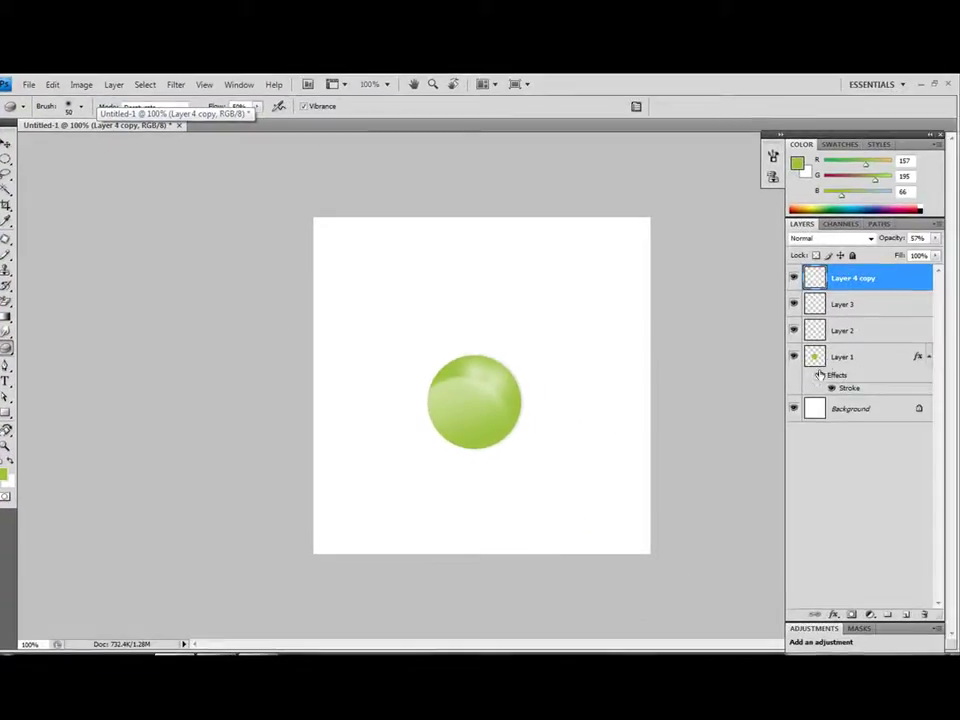
Desaturate the ball's lower half on Layer 1 with two downward sponge strokes.
{"action": "left_click", "coordinate": [843, 357]}
{"action": "left_click_drag", "start_coordinate": [466, 395], "coordinate": [463, 452]}
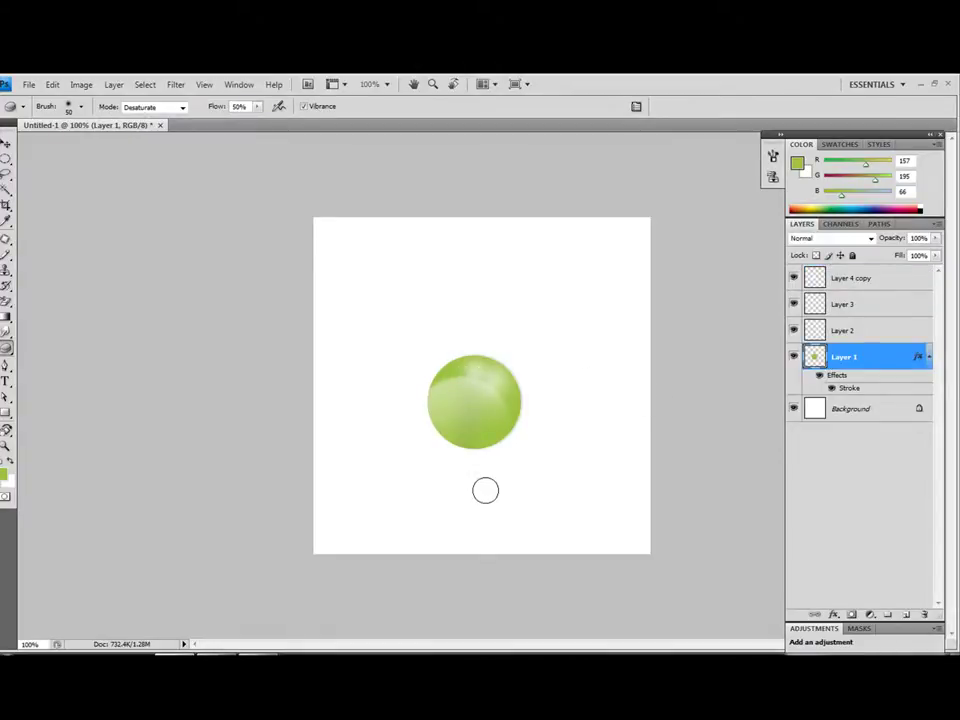
{"action": "key", "text": "alt+period"}
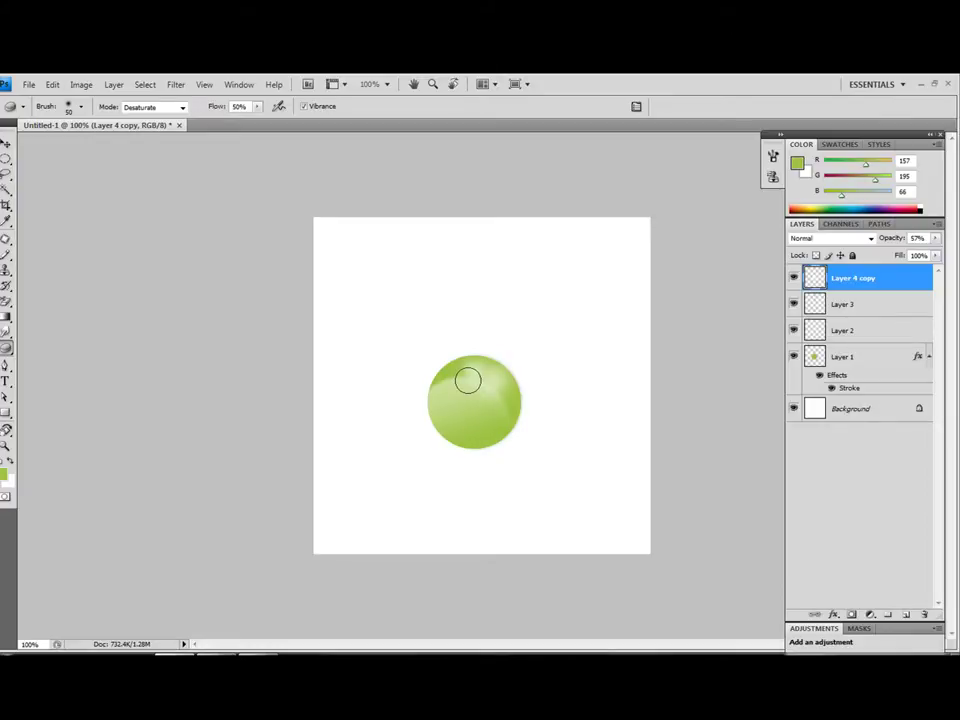
{"action": "key", "text": "alt+bracketleft"}
{"action": "key", "text": "alt+bracketleft"}
{"action": "key", "text": "alt+bracketleft"}
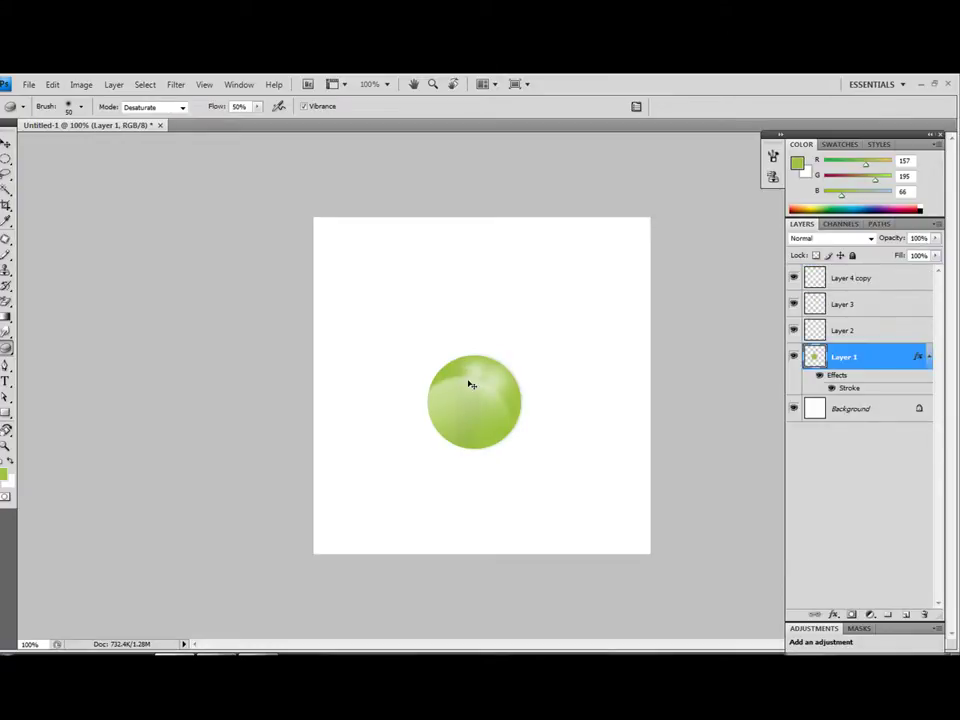
{"action": "left_click_drag", "start_coordinate": [469, 385], "coordinate": [474, 441]}
Browse the dodge/burn/sponge and shape tool flyouts, leaving the Dodge Tool active.
{"action": "right_click", "coordinate": [6, 350]}
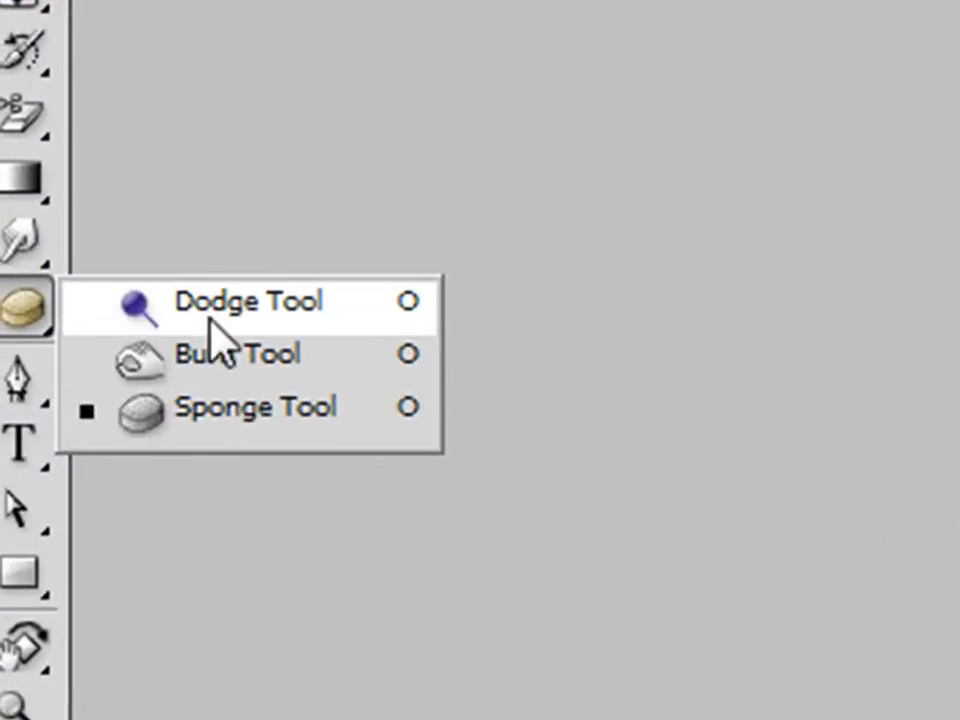
{"action": "left_click", "coordinate": [283, 318]}
{"action": "left_click", "coordinate": [38, 578]}
{"action": "right_click", "coordinate": [38, 576]}
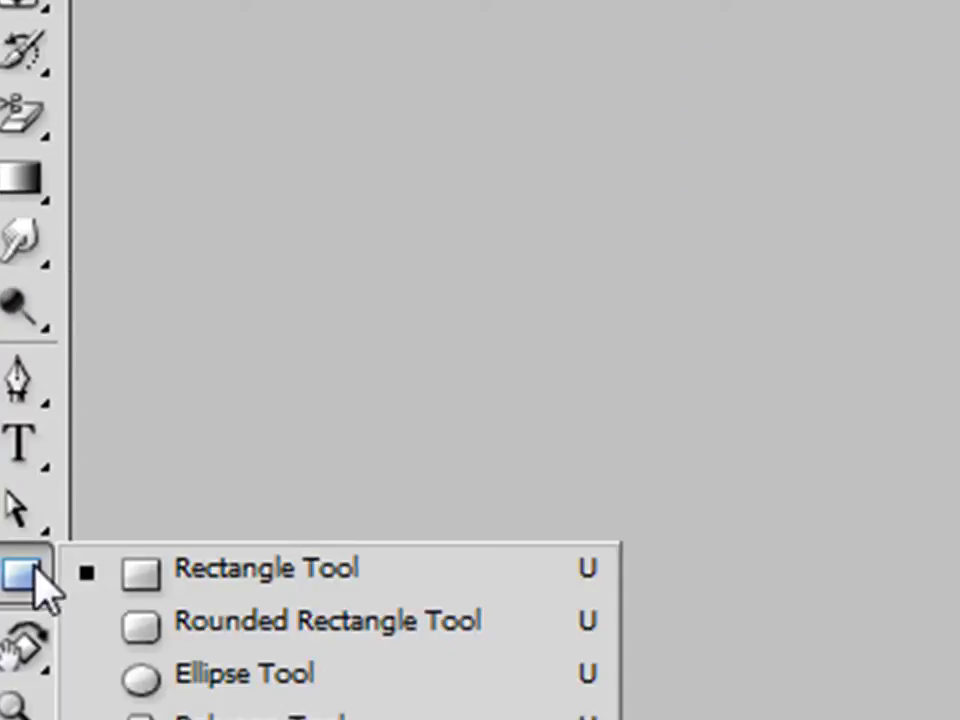
{"action": "left_click", "coordinate": [38, 590]}
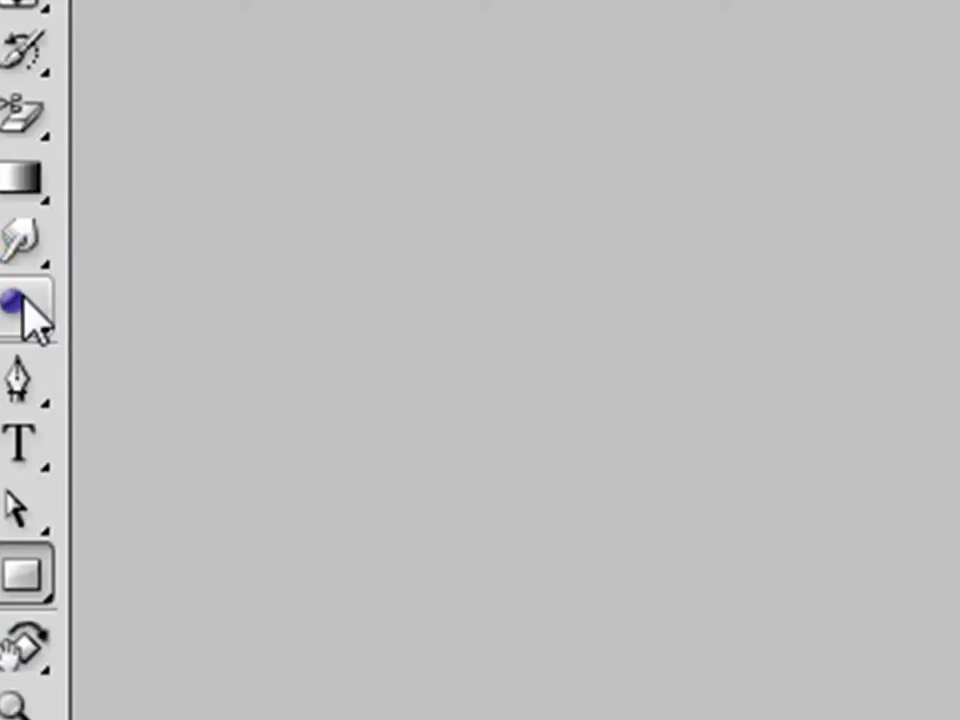
{"action": "left_click", "coordinate": [24, 305]}
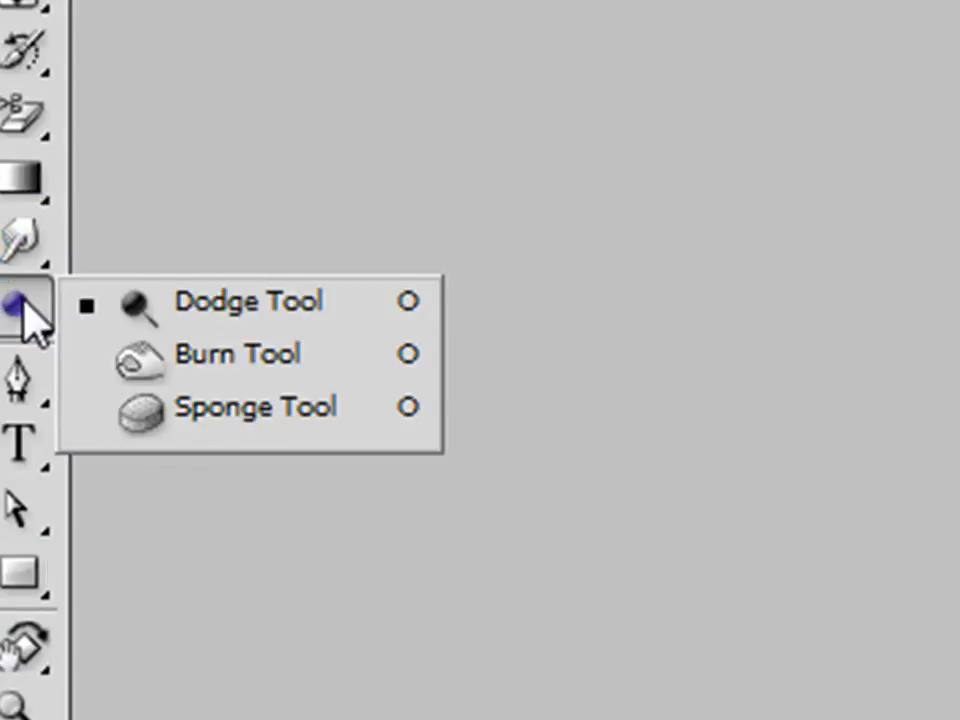
{"action": "left_click", "coordinate": [28, 325]}
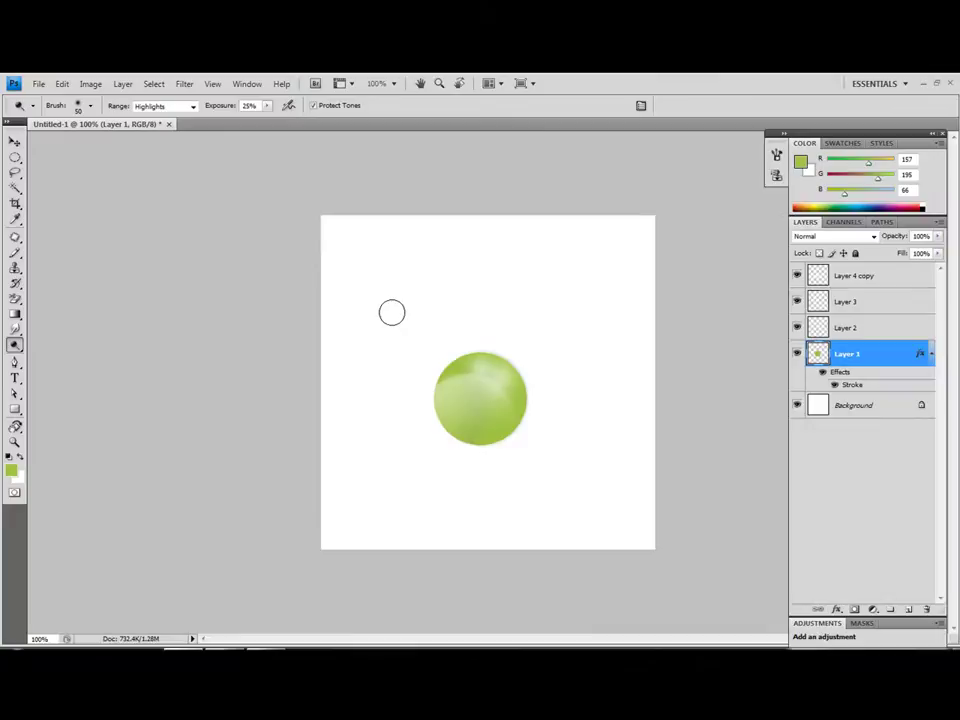
Smudge Layer 1's top highlight and lower-left edge, undoing one dripping stroke.
{"action": "key", "text": "r"}
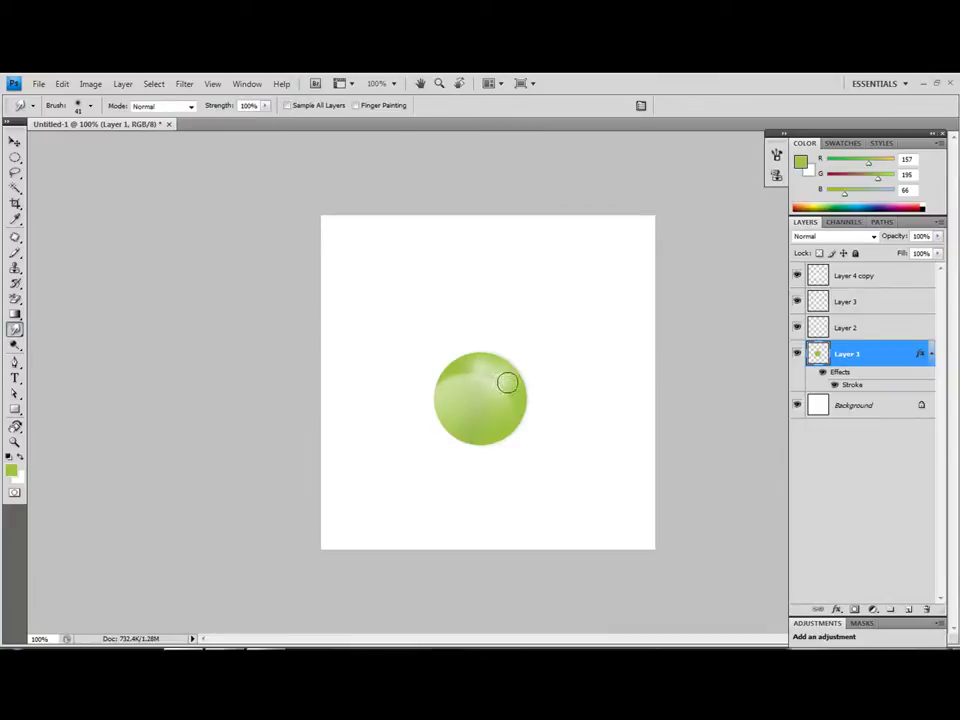
{"action": "left_click_drag", "start_coordinate": [481, 370], "coordinate": [480, 462]}
{"action": "key", "text": "ctrl+z"}
{"action": "mouse_move", "coordinate": [460, 377]}
{"action": "left_mouse_down"}
{"action": "mouse_move", "coordinate": [486, 392]}
{"action": "mouse_move", "coordinate": [476, 376]}
{"action": "mouse_move", "coordinate": [493, 373]}
{"action": "mouse_move", "coordinate": [461, 377]}
{"action": "mouse_move", "coordinate": [498, 380]}
{"action": "left_mouse_up"}
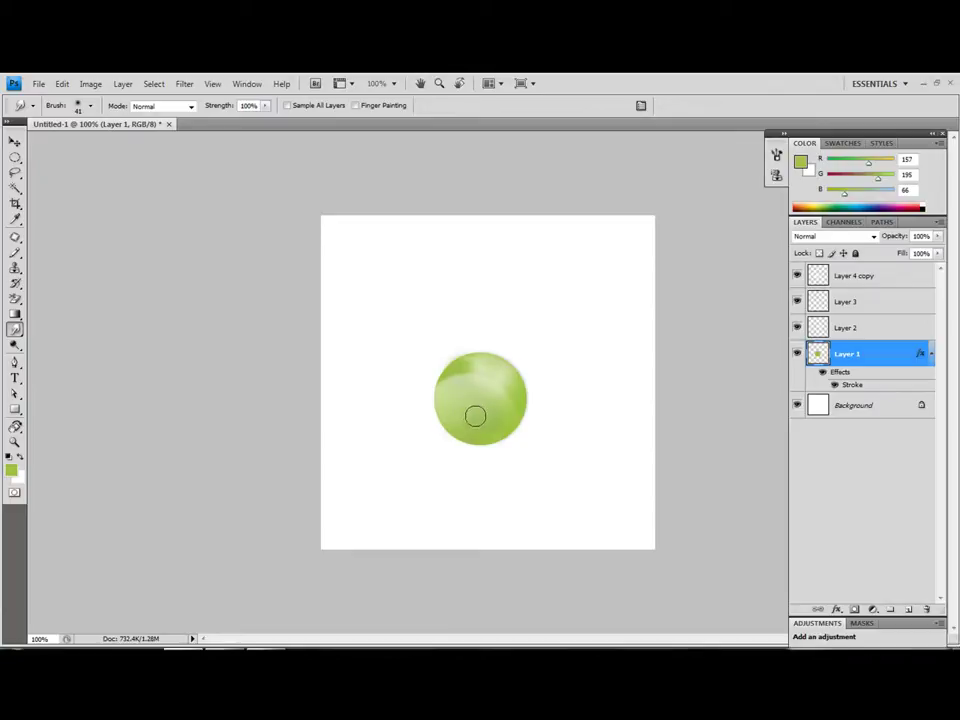
{"action": "left_click_drag", "start_coordinate": [458, 414], "coordinate": [472, 417]}
Select Layer 2 and smudge the sphere's top highlight leftward to soften it.
{"action": "left_click", "coordinate": [857, 327]}
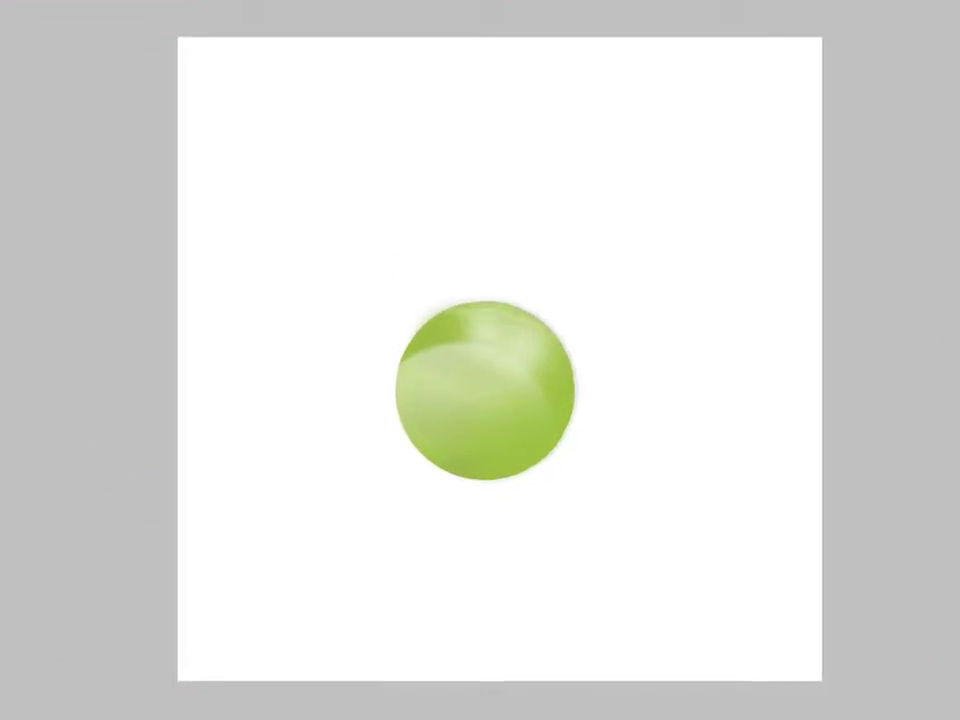
{"action": "left_click", "coordinate": [499, 392]}
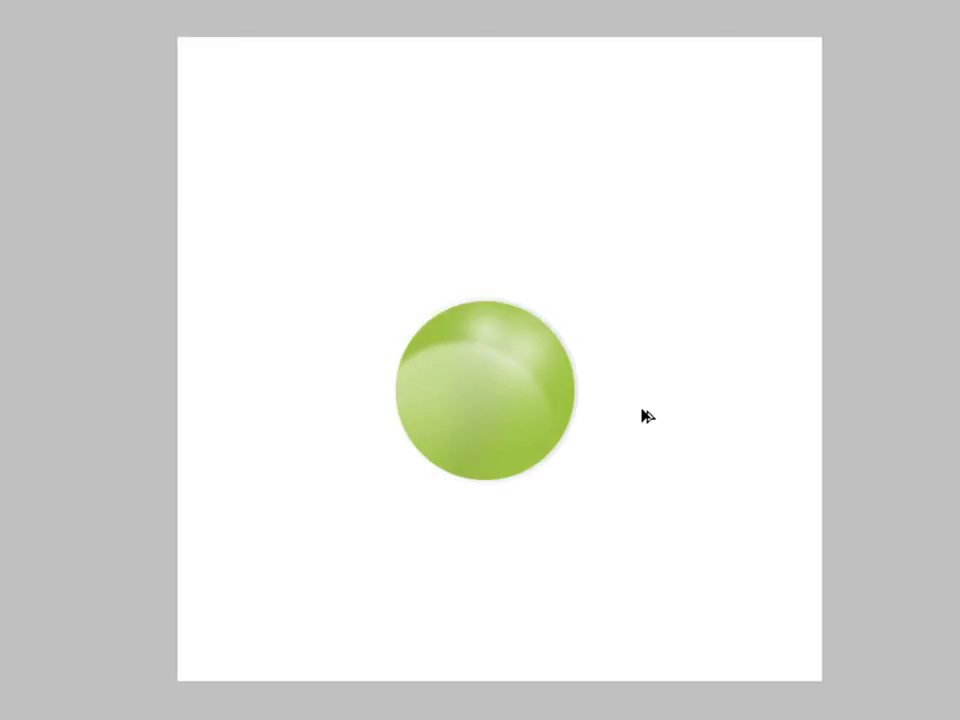
{"action": "left_click_drag", "start_coordinate": [545, 315], "coordinate": [420, 320]}
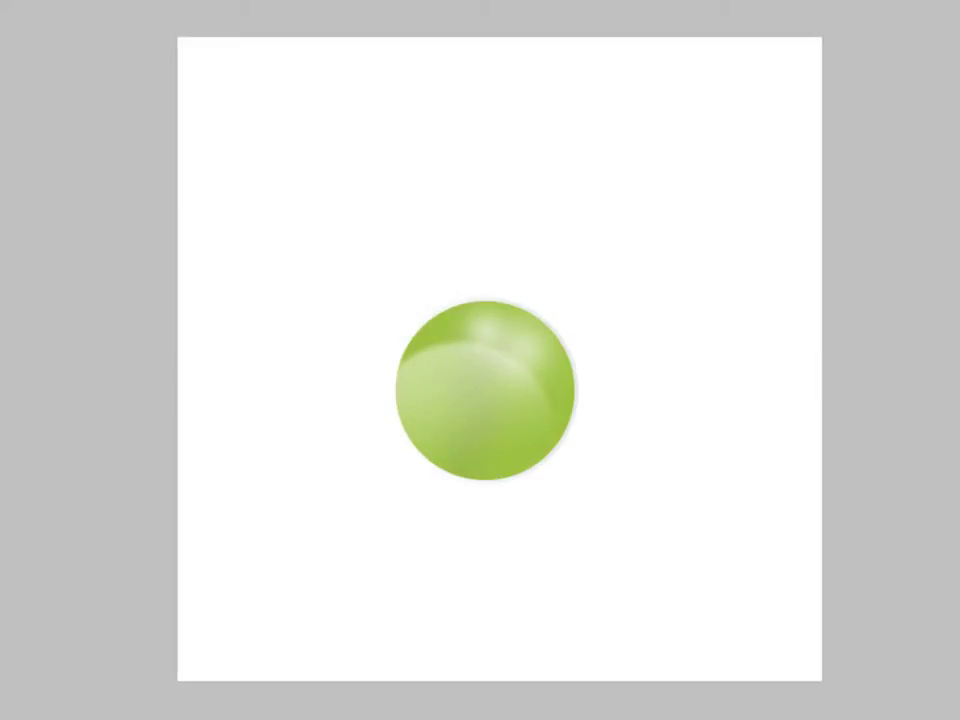